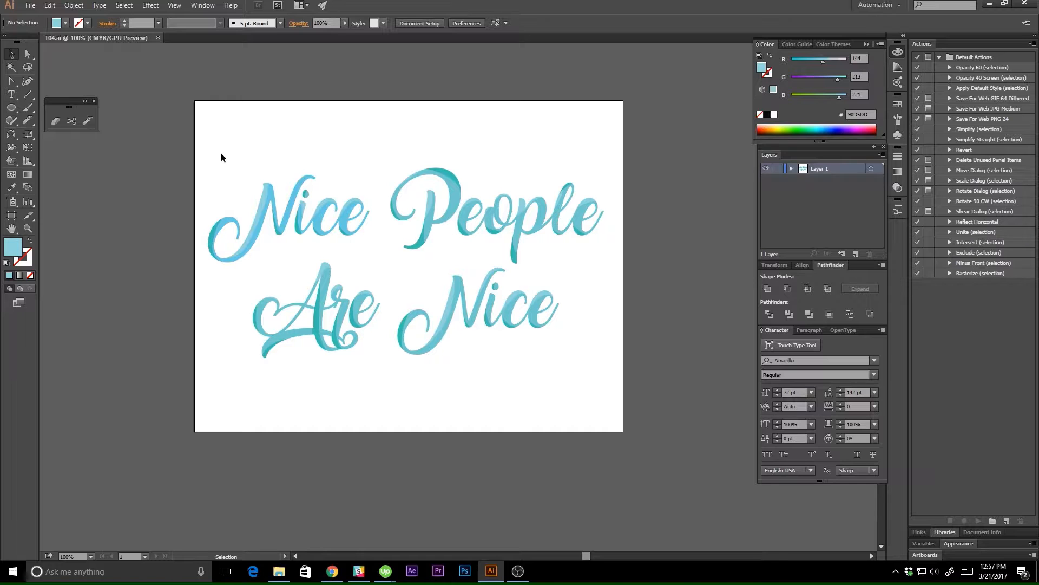
Lock and hide Layer 1, and add a new layer above it.
click(777, 168)
click(766, 168)
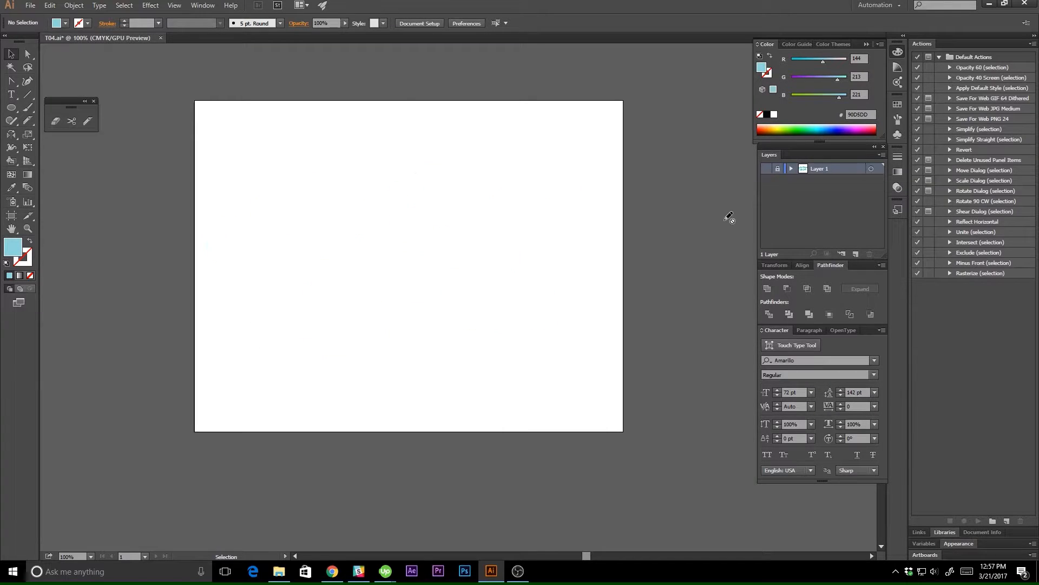
click(858, 252)
Add the two-line text "Nice People" / "Are Nice" on the new layer in the Amarillo font.
click(15, 99)
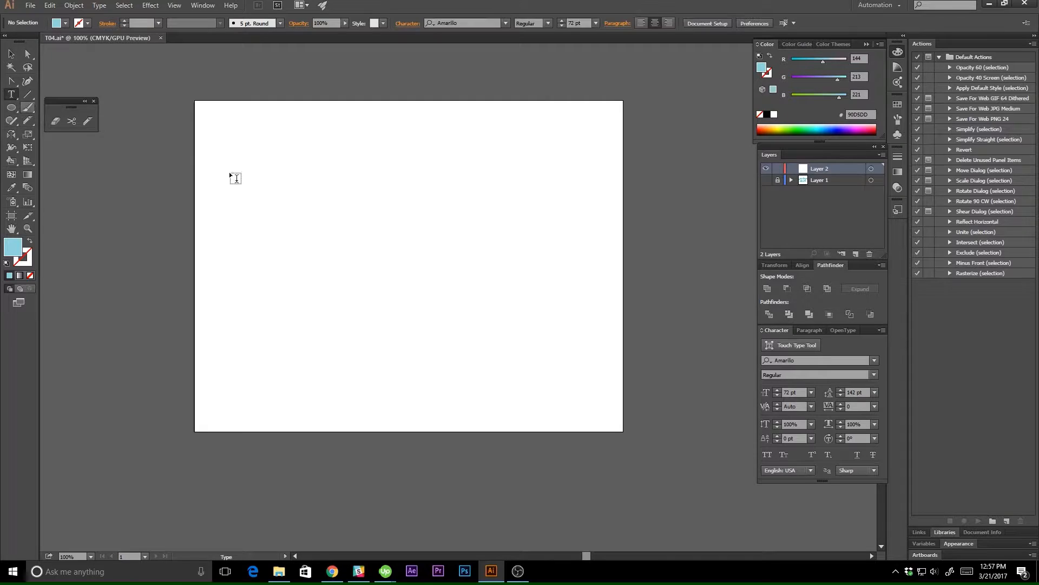
click(248, 211)
text(Mice People)
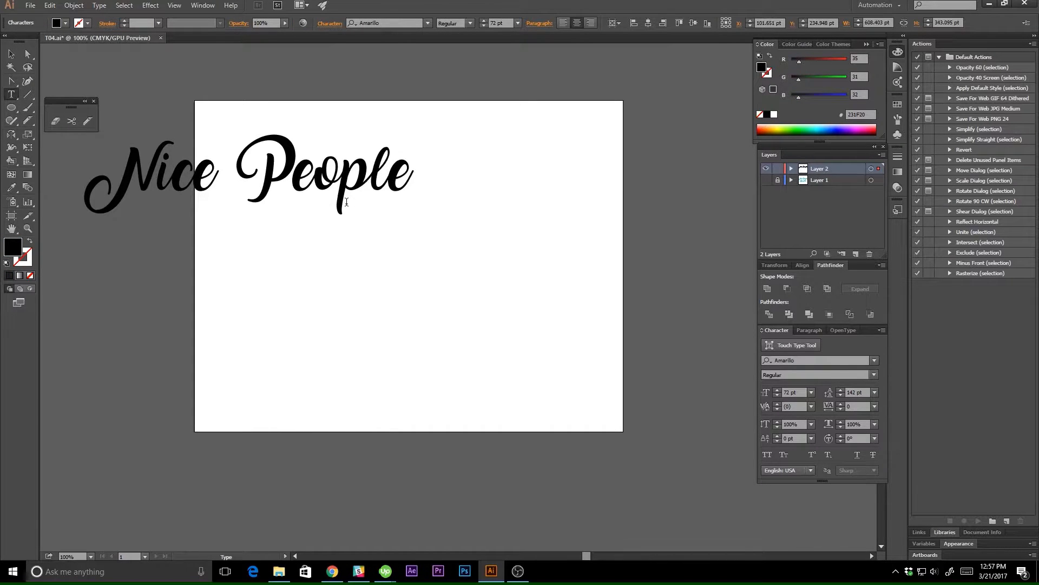
key(Return)
text(Are Nice)
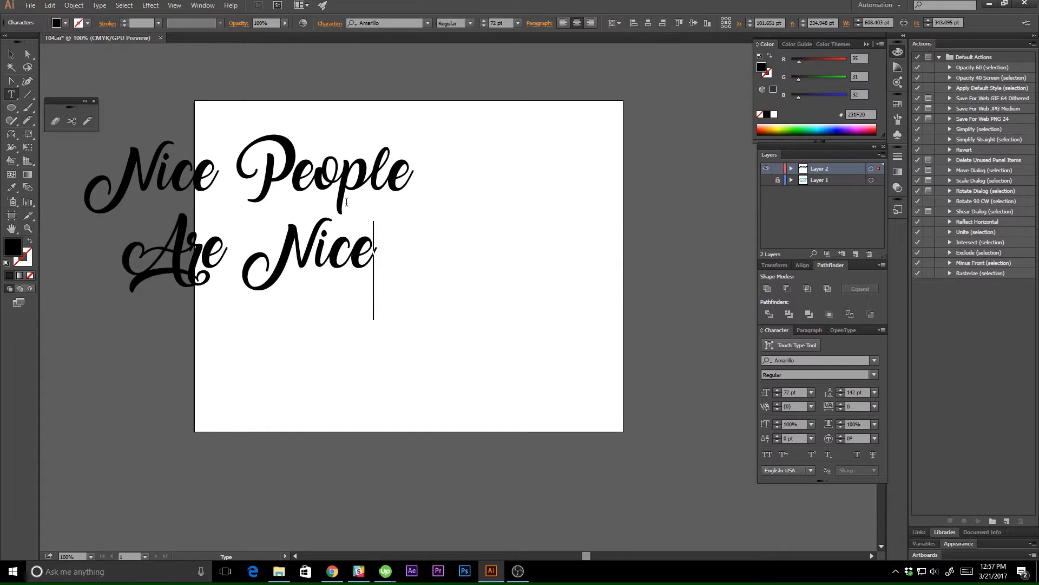
Move the text onto the artboard and center it horizontally and vertically relative to the artboard.
click(11, 54)
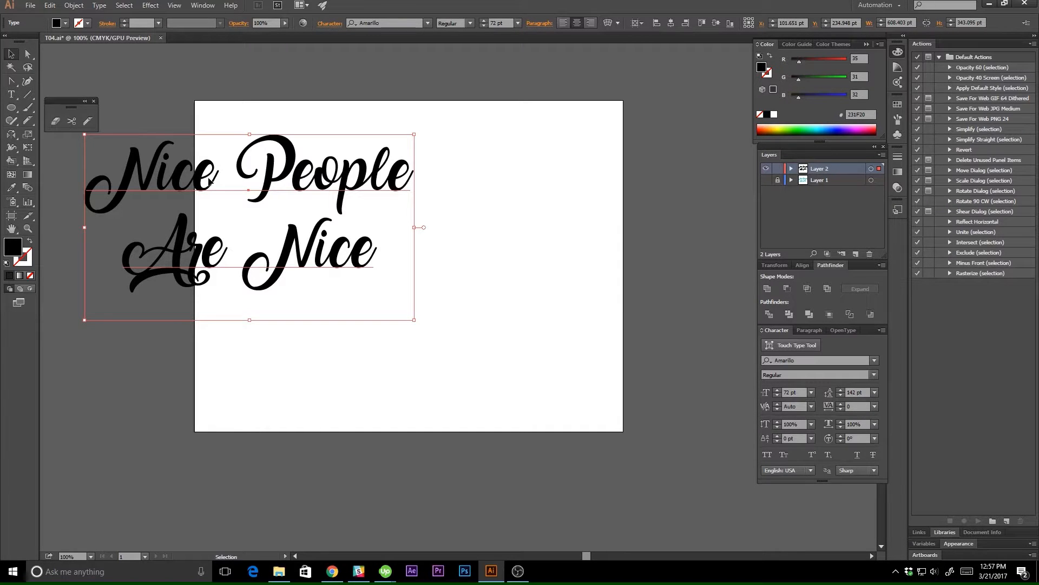
drag(209, 180, 372, 217)
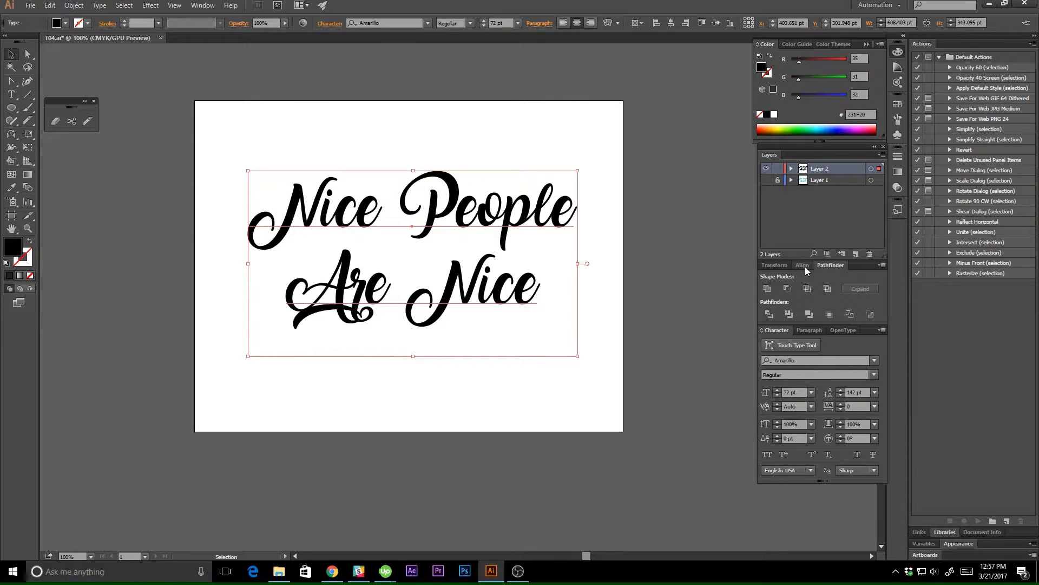
click(203, 7)
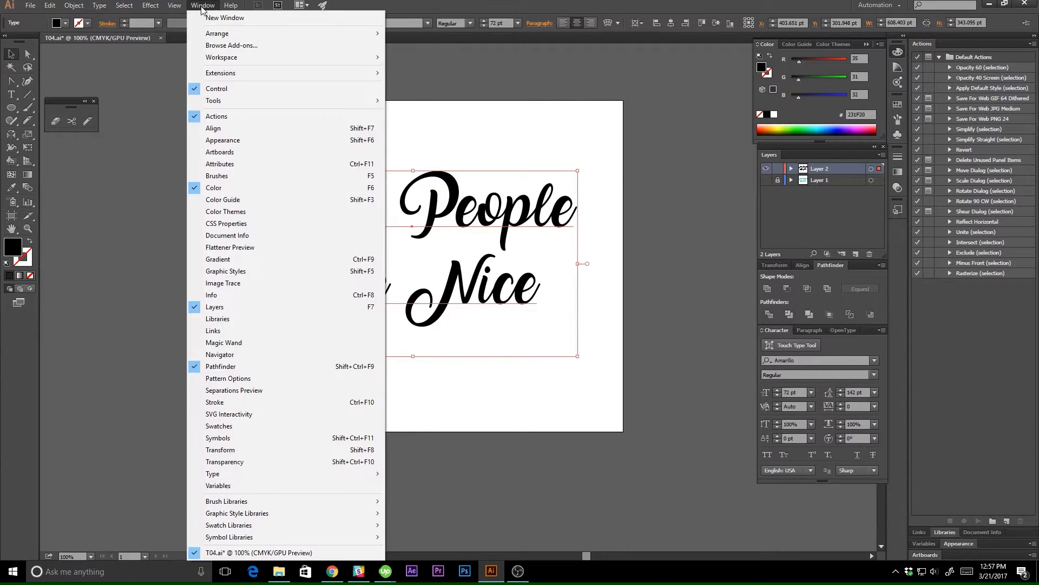
click(207, 8)
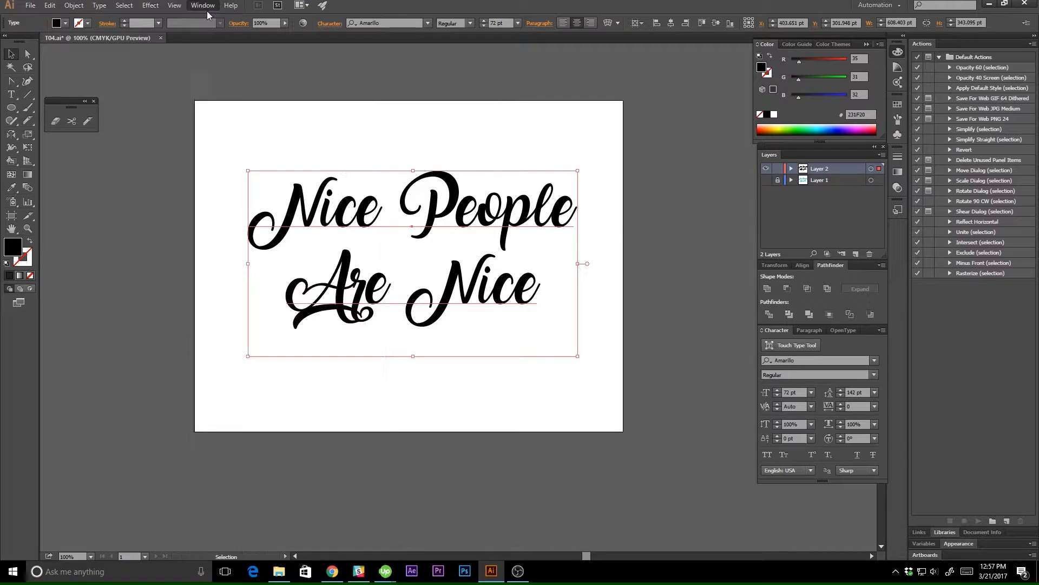
click(803, 266)
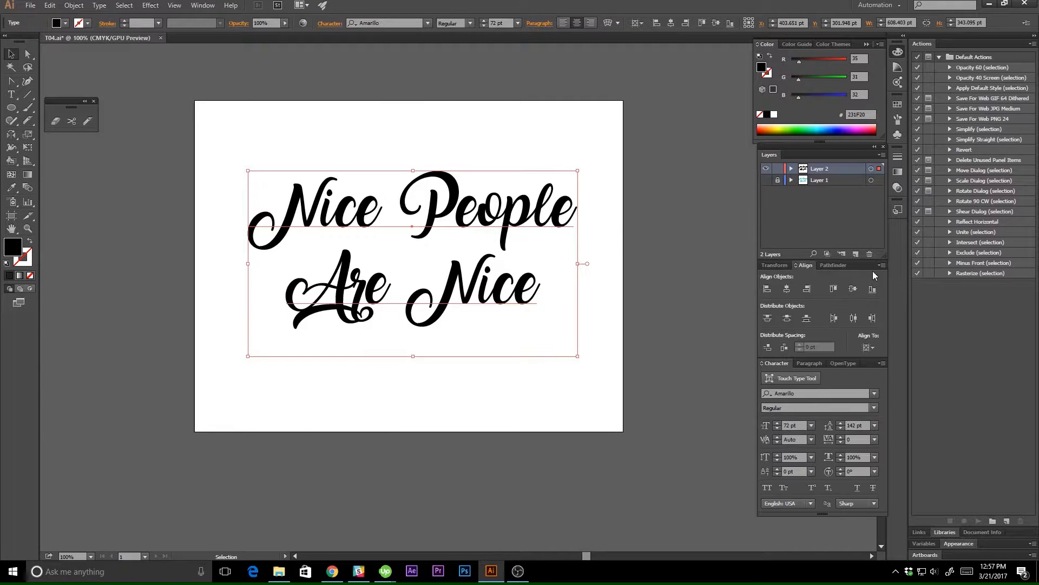
click(882, 265)
click(882, 267)
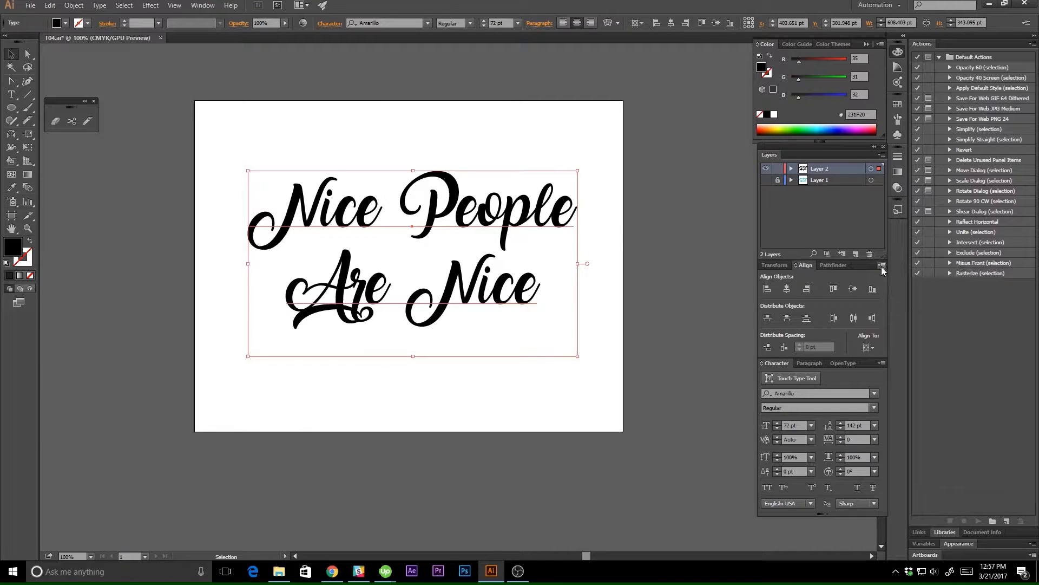
click(867, 347)
click(873, 384)
click(789, 290)
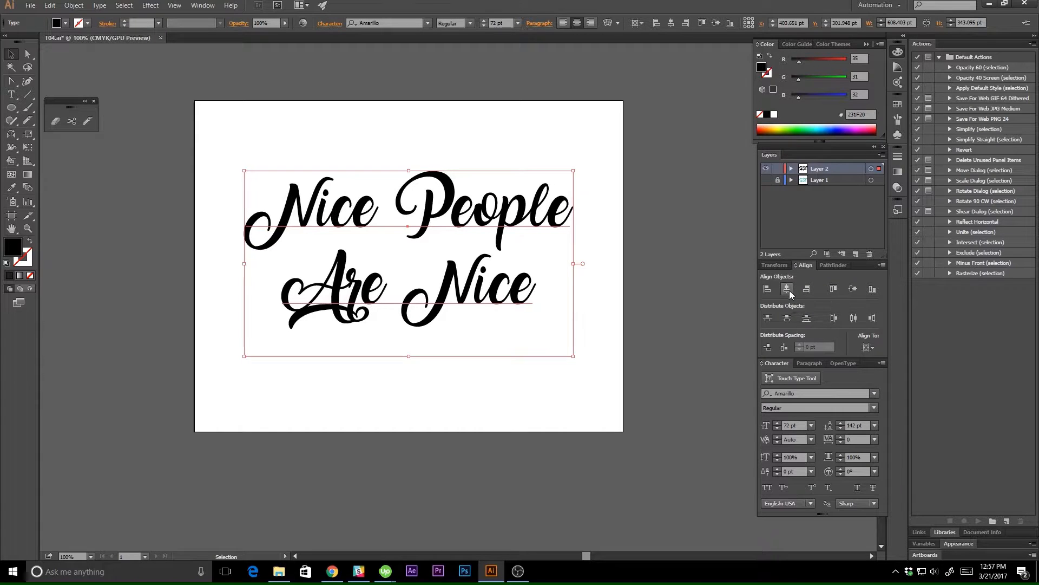
click(852, 290)
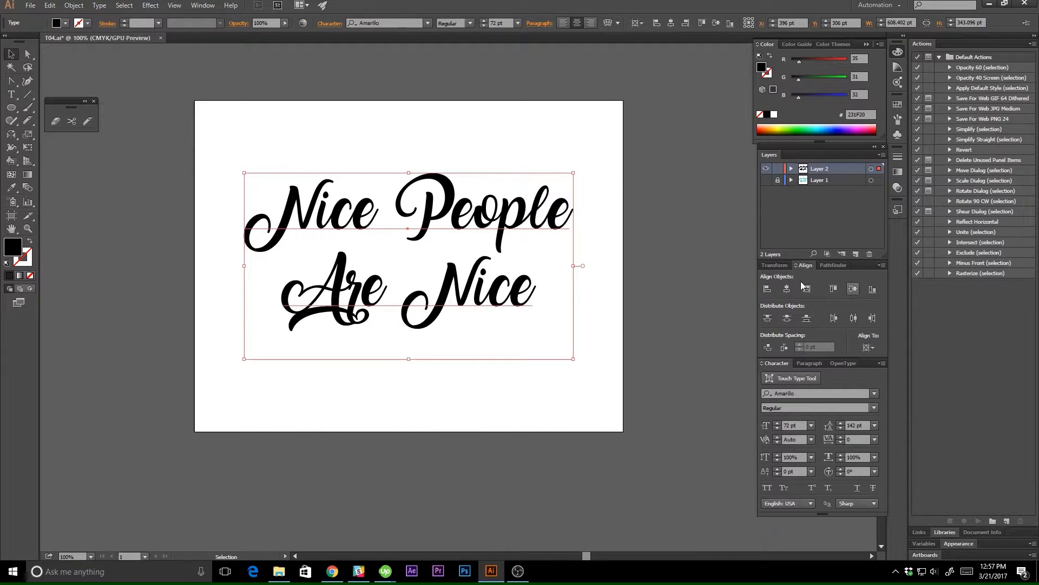
Enlarge the text to about 84.8 pt and center it on the artboard again in both directions.
click(627, 208)
click(474, 218)
drag(579, 171, 631, 139)
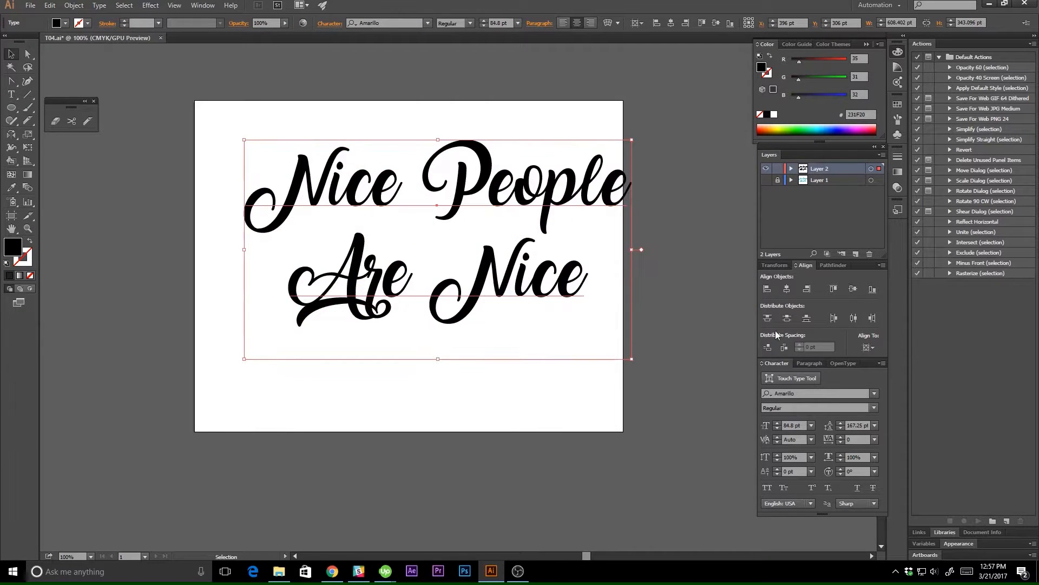
click(787, 290)
click(853, 289)
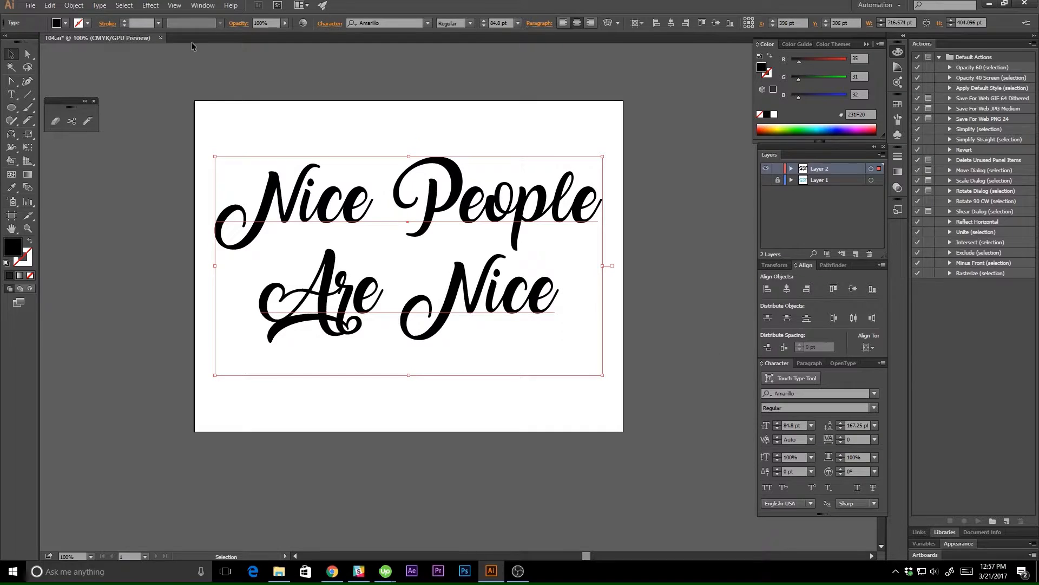
click(229, 134)
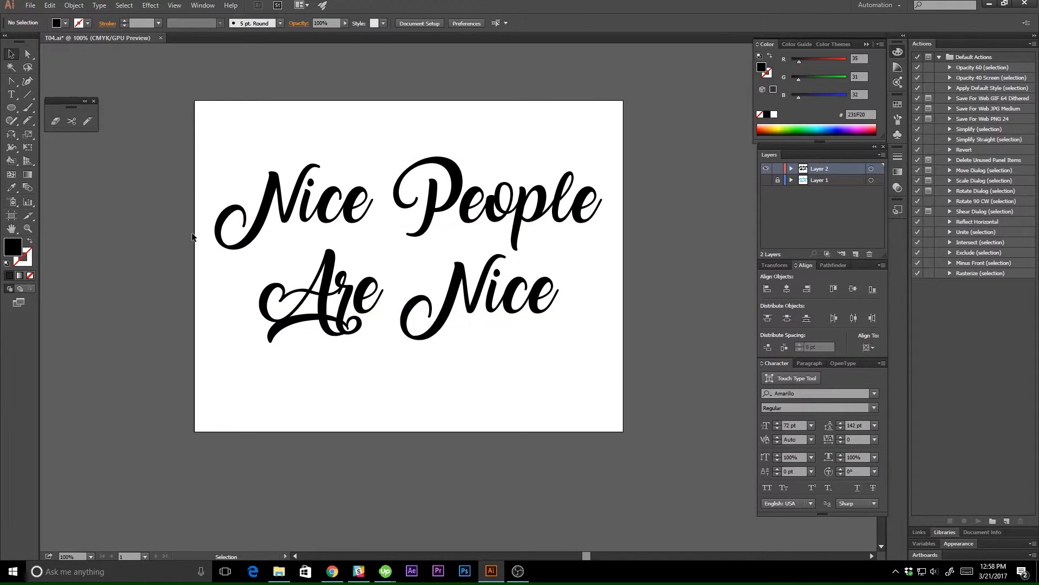
Convert the "Nice People Are Nice" text to outlines.
click(272, 176)
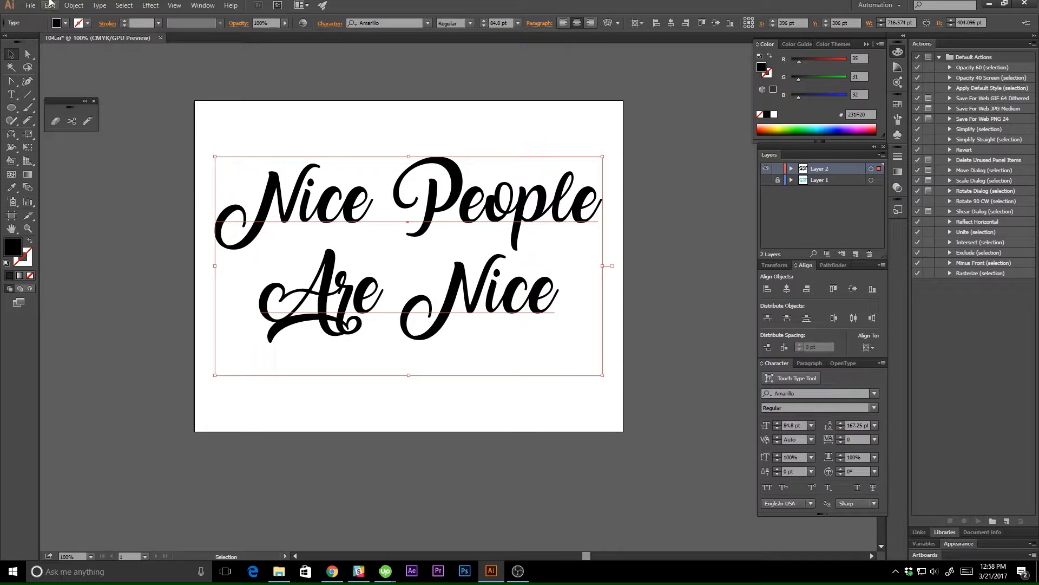
click(99, 5)
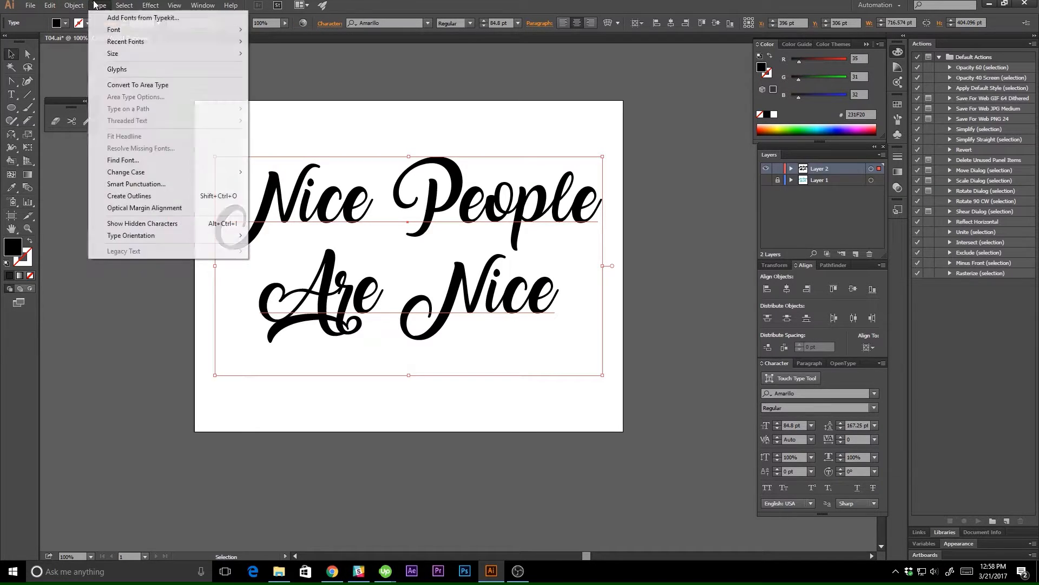
click(122, 196)
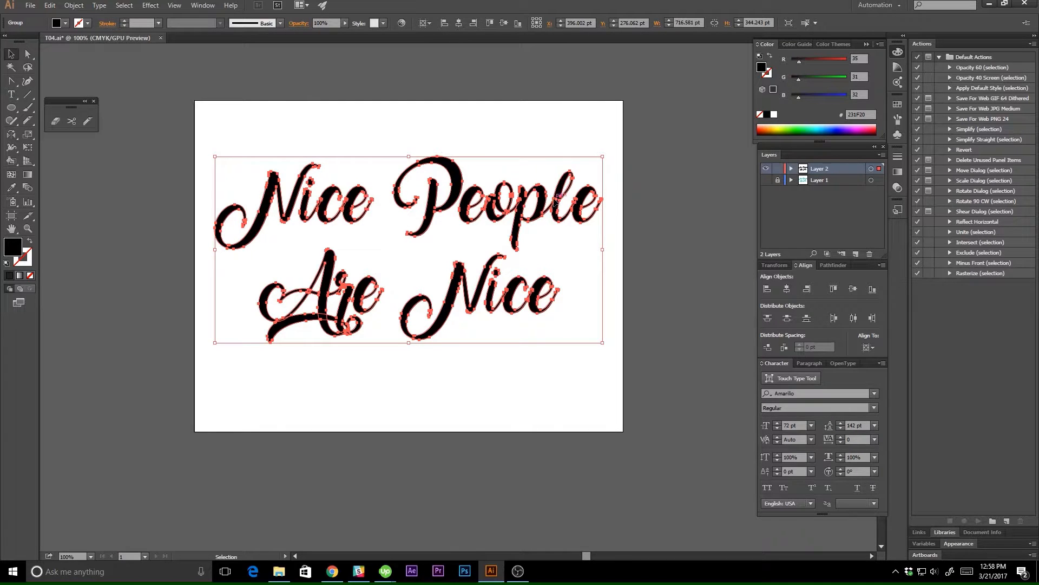
Examine up close where the outlined letters overlap each other.
key(ctrl+plus)
key(ctrl+plus)
key(ctrl+plus)
key(ctrl+plus)
key(ctrl+plus)
key(space)
drag(553, 199, 446, 304)
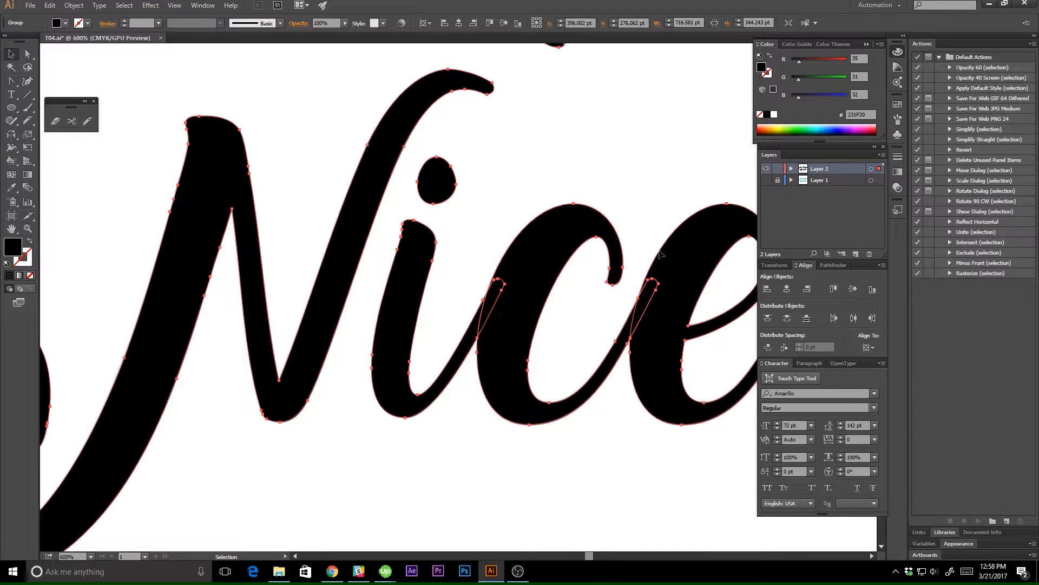
key(space)
drag(634, 179, 699, 414)
drag(362, 215, 383, 372)
drag(417, 312, 767, 237)
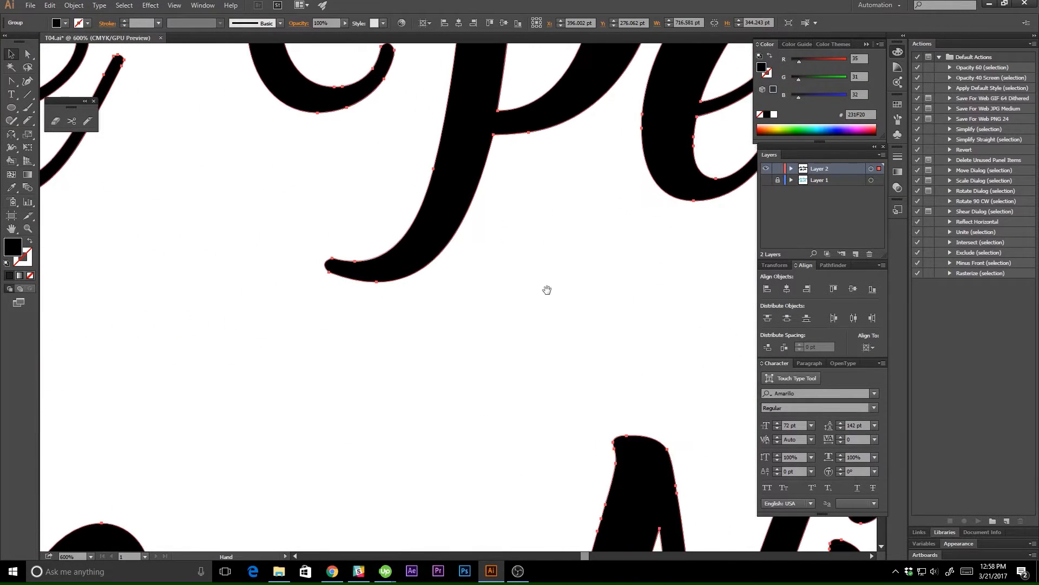
drag(239, 205, 365, 195)
key(ctrl+minus)
key(ctrl+minus)
key(ctrl+minus)
key(ctrl+minus)
key(space)
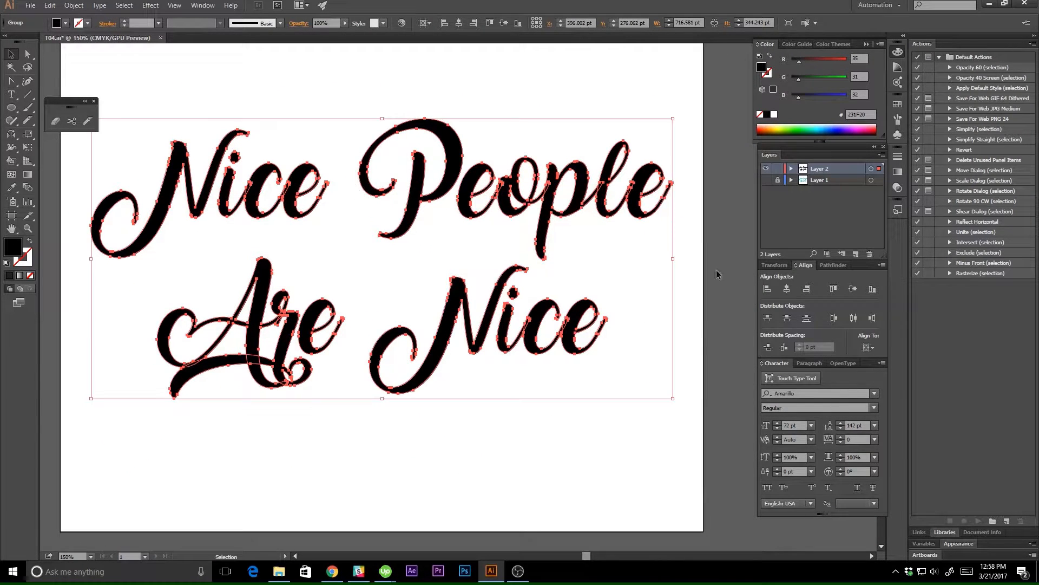
Merge the overlapping letter outlines into continuous shapes with Pathfinder Unite and deselect the lettering.
click(837, 265)
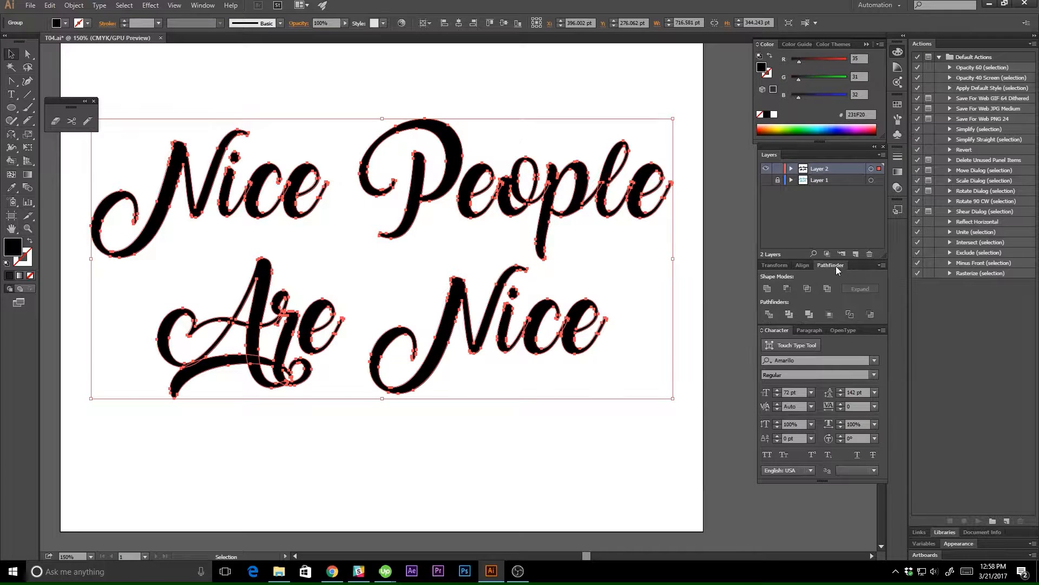
click(200, 6)
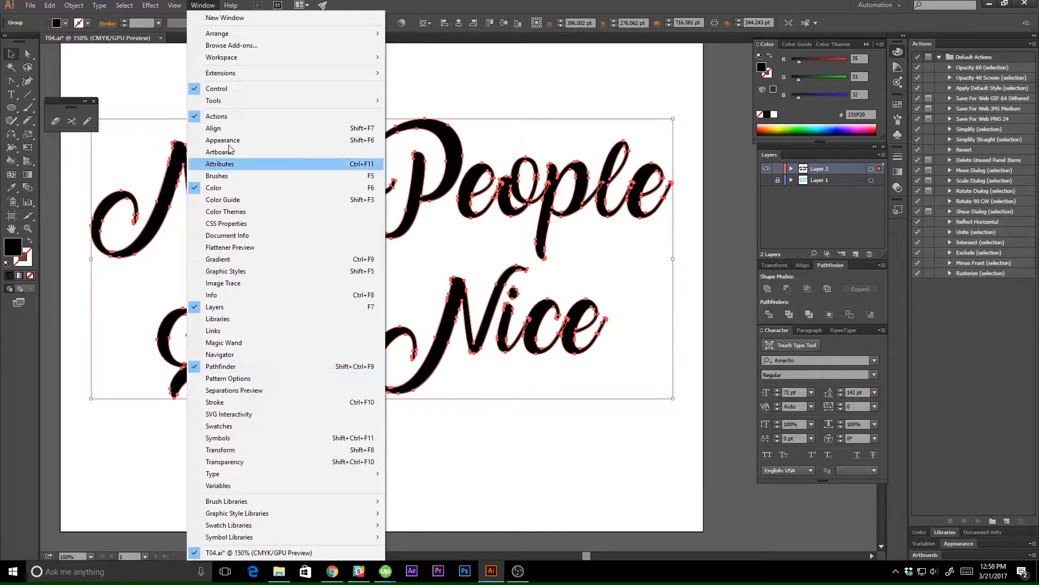
click(203, 6)
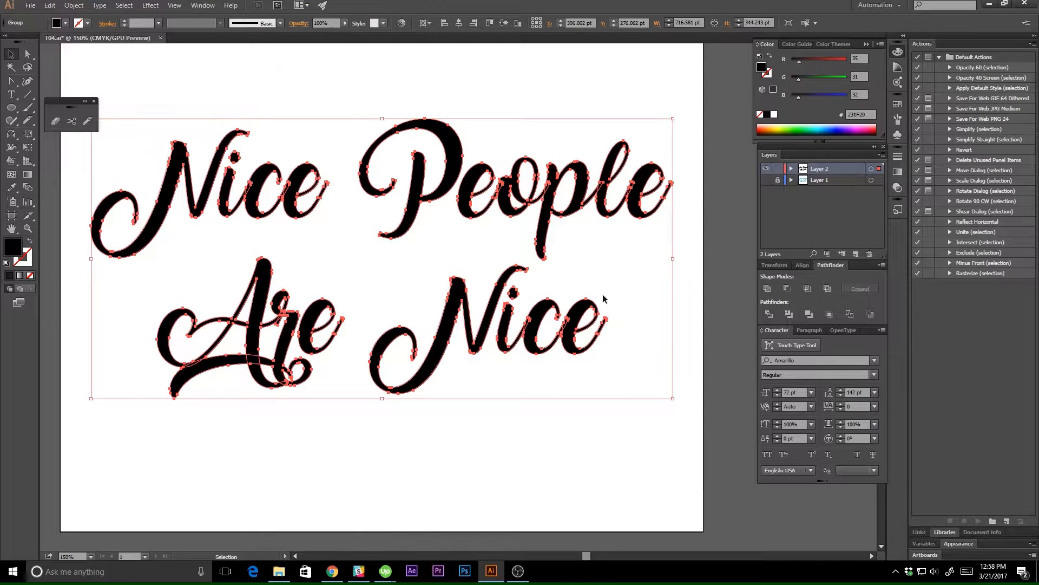
click(767, 290)
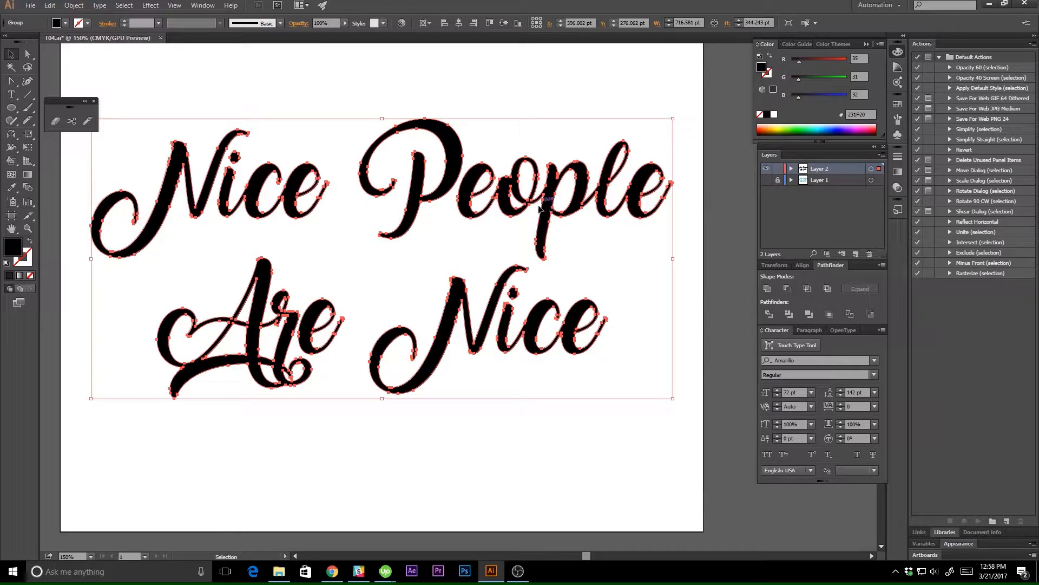
drag(143, 369, 232, 380)
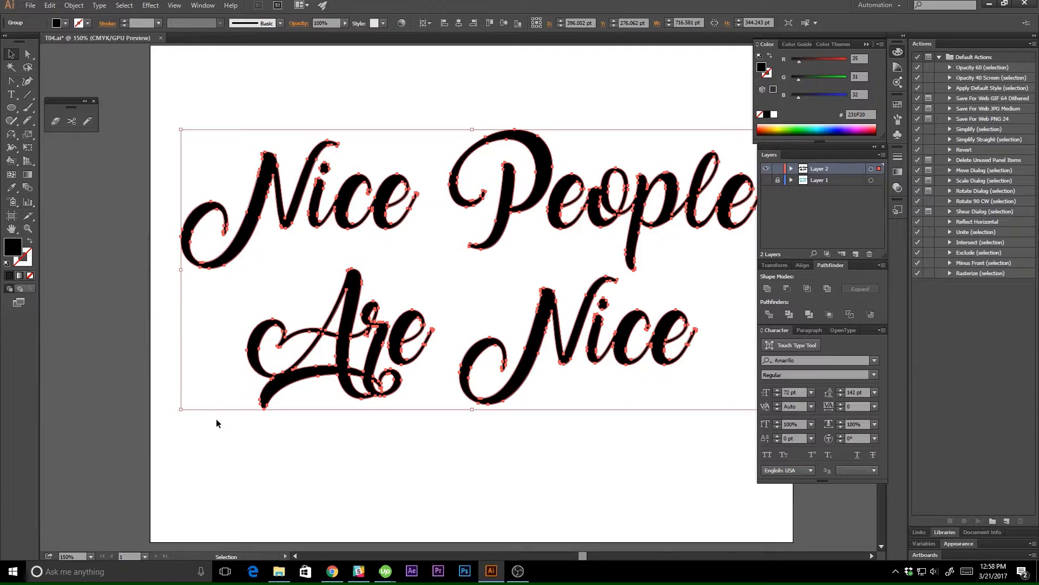
click(216, 418)
drag(440, 301, 394, 301)
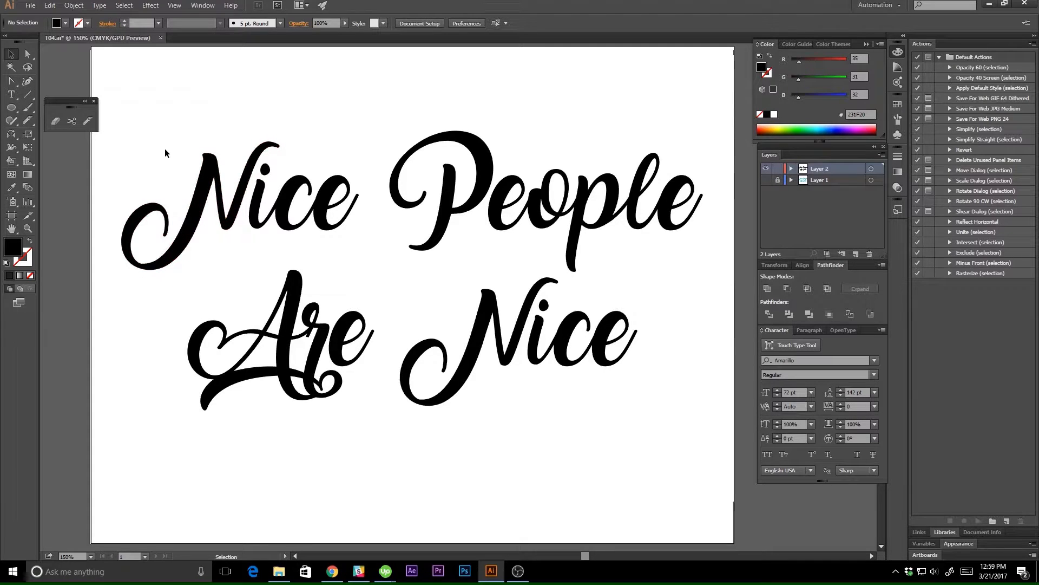
Select the united lettering, activate the Knife tool, and float the eraser tool group above the lettering.
click(202, 174)
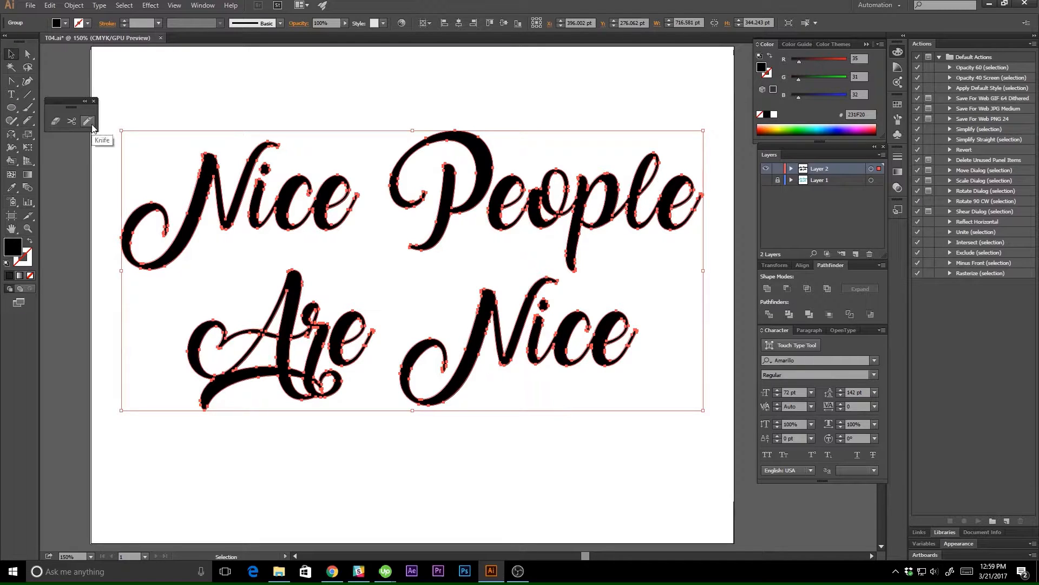
click(30, 122)
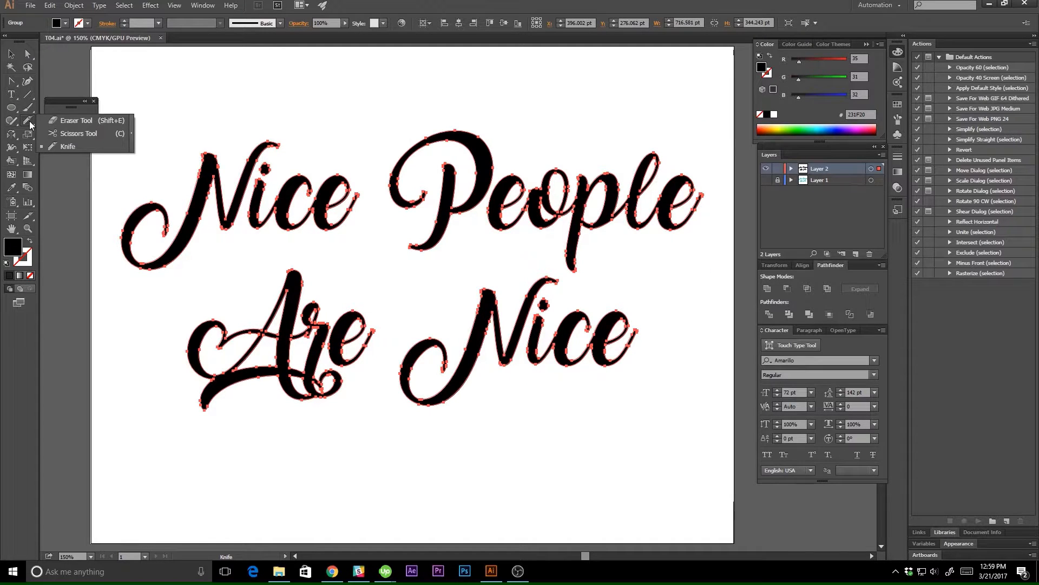
click(133, 142)
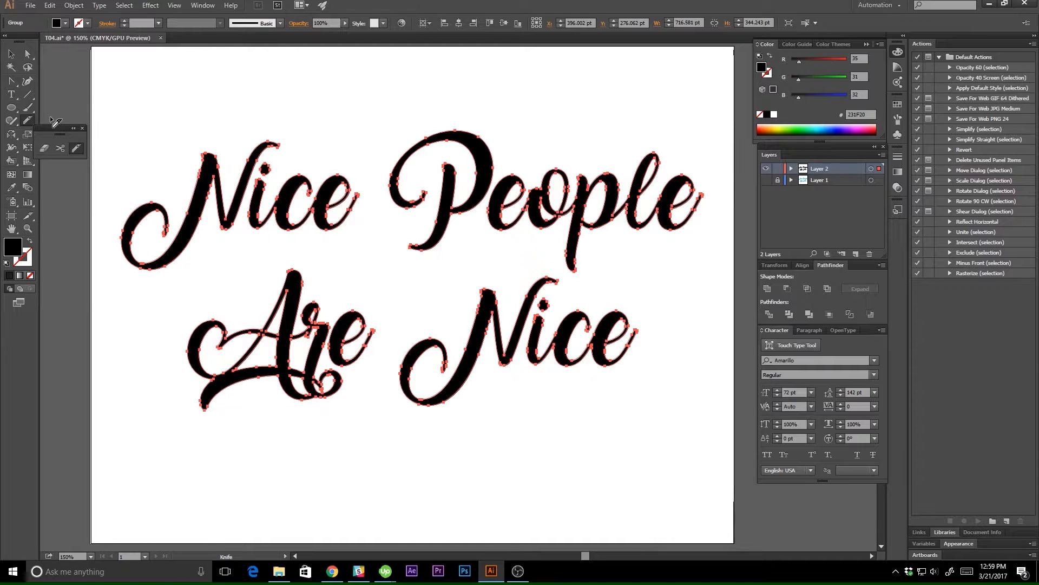
mouse_move(52, 129)
mouse_down()
mouse_move(187, 96)
mouse_move(373, 86)
mouse_up()
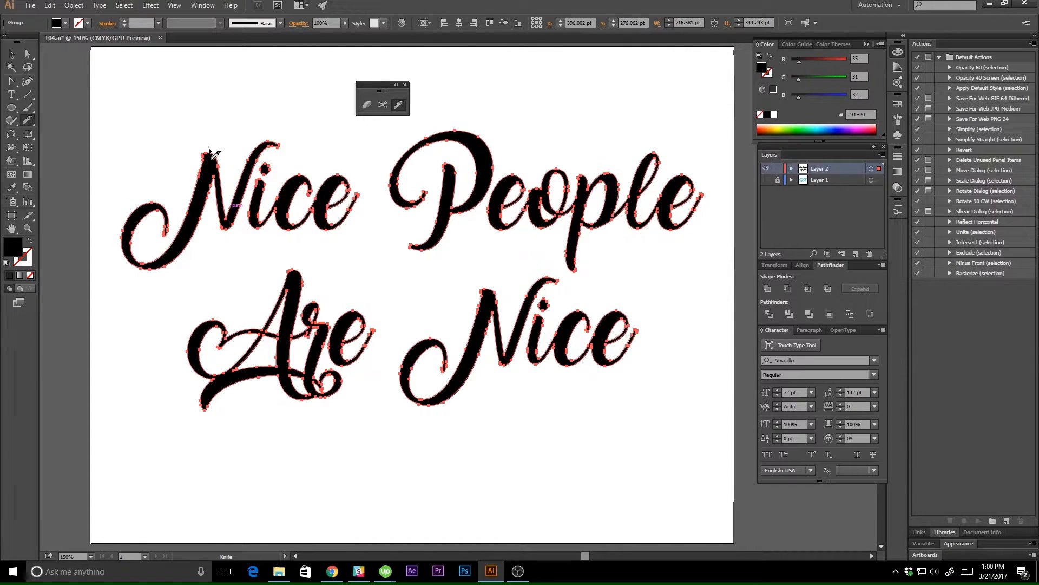
Slice the letters of the upper "Nice" lengthwise along their thick strokes with freehand Knife cuts.
mouse_move(209, 150)
mouse_down()
mouse_move(193, 222)
mouse_move(162, 269)
mouse_up()
mouse_move(127, 212)
mouse_down()
mouse_move(124, 253)
mouse_move(158, 280)
mouse_up()
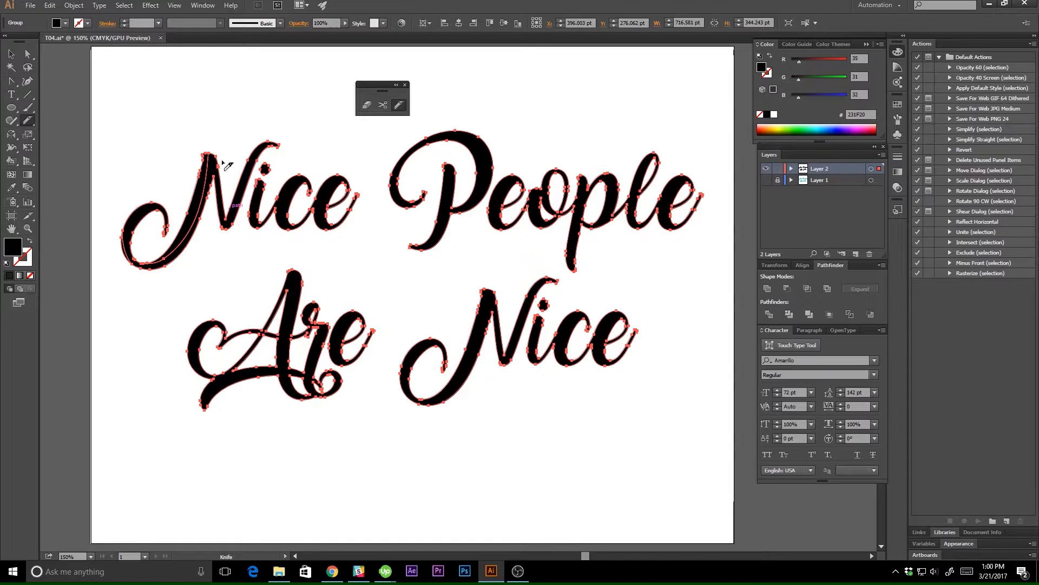
mouse_move(230, 216)
mouse_down()
mouse_move(267, 155)
mouse_move(289, 142)
mouse_up()
drag(215, 217, 237, 221)
drag(253, 186, 273, 235)
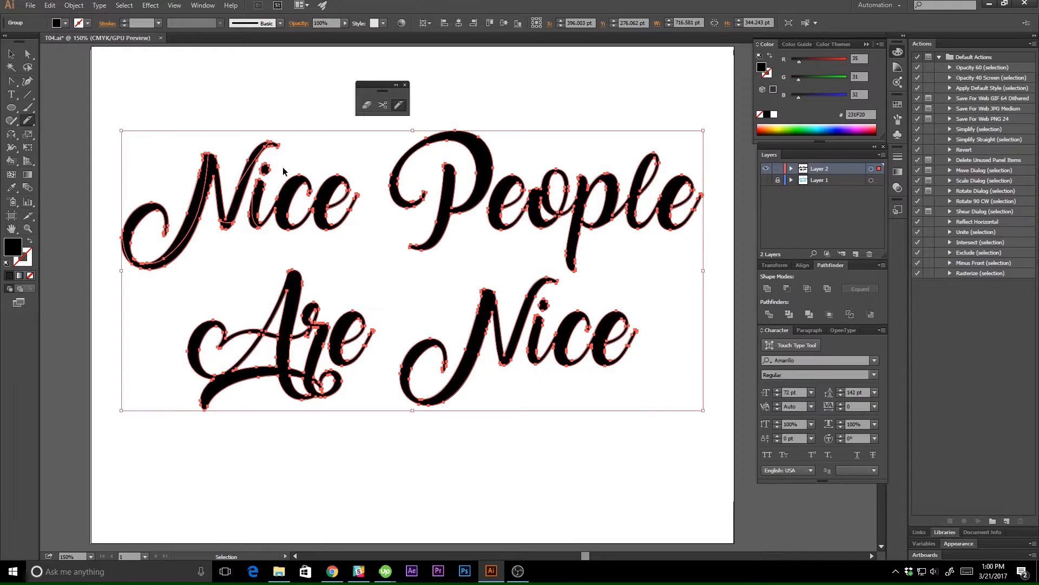
drag(275, 199, 311, 184)
mouse_move(275, 218)
mouse_down()
mouse_move(305, 226)
mouse_move(307, 205)
mouse_move(328, 190)
mouse_move(352, 182)
mouse_up()
drag(311, 217, 343, 232)
Slice the letters of "People" lengthwise along their thick strokes with freehand Knife cuts.
mouse_move(397, 207)
mouse_down()
mouse_move(400, 169)
mouse_move(427, 144)
mouse_move(490, 138)
mouse_up()
mouse_move(454, 218)
mouse_down()
mouse_move(479, 195)
mouse_move(494, 154)
mouse_move(411, 249)
mouse_move(460, 176)
mouse_move(448, 170)
mouse_move(438, 205)
mouse_up()
drag(412, 242, 453, 221)
mouse_move(502, 180)
mouse_down()
mouse_move(491, 208)
mouse_move(514, 232)
mouse_move(499, 184)
mouse_move(529, 189)
mouse_move(528, 212)
mouse_move(550, 227)
mouse_up()
mouse_move(558, 166)
mouse_down()
mouse_move(543, 193)
mouse_move(525, 199)
mouse_up()
drag(583, 171, 567, 271)
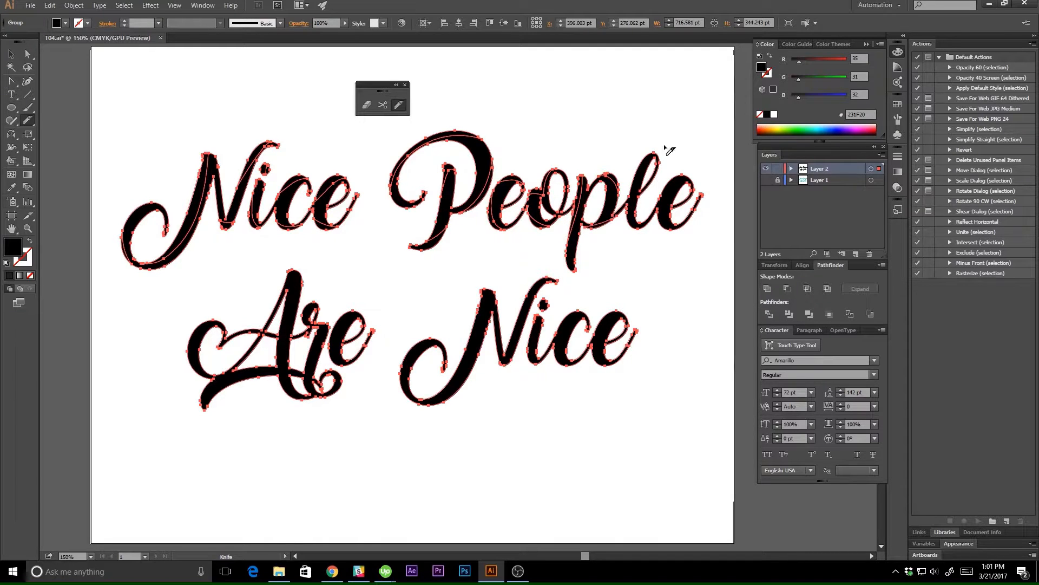
mouse_move(668, 149)
mouse_down()
mouse_move(632, 185)
mouse_move(636, 223)
mouse_move(624, 213)
mouse_move(654, 219)
mouse_up()
mouse_move(695, 186)
mouse_down()
mouse_move(674, 181)
mouse_move(653, 207)
mouse_move(654, 222)
mouse_move(673, 229)
mouse_up()
Slice the letters and underline swash of "Are" lengthwise along their thick strokes with freehand Knife cuts.
mouse_move(228, 326)
mouse_down()
mouse_move(199, 336)
mouse_move(195, 378)
mouse_up()
mouse_move(199, 410)
mouse_down()
mouse_move(227, 385)
mouse_move(270, 383)
mouse_up()
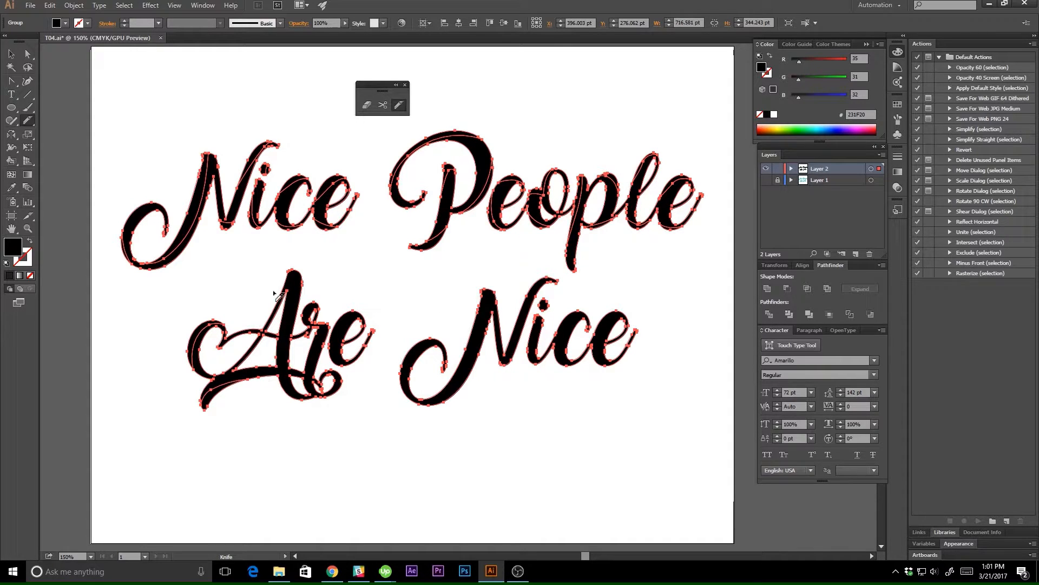
drag(271, 299, 302, 298)
drag(369, 320, 328, 345)
key(ctrl+equal)
key(ctrl+equal)
drag(275, 435, 568, 375)
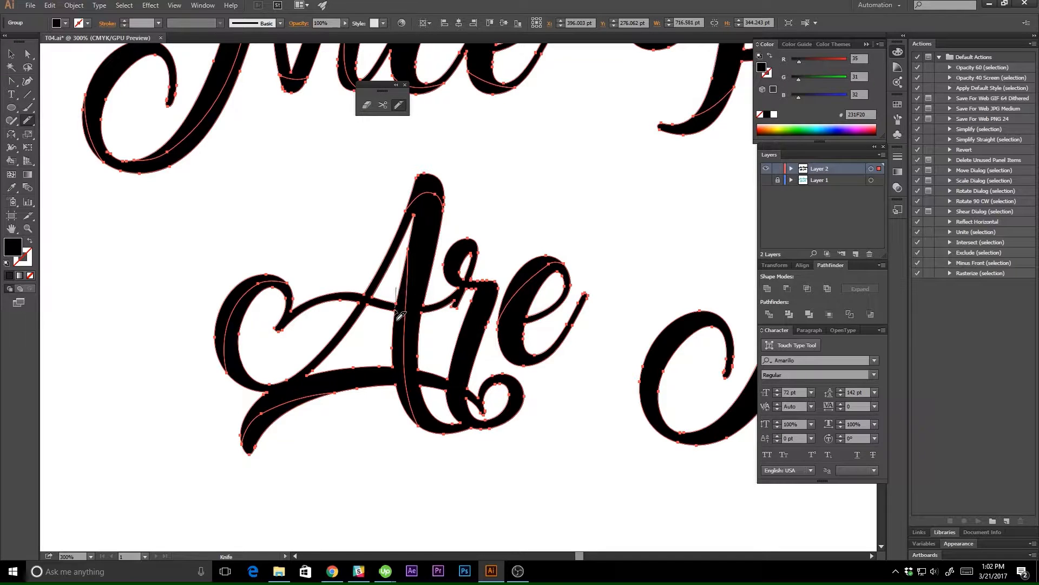
drag(390, 358, 399, 405)
drag(569, 452, 490, 419)
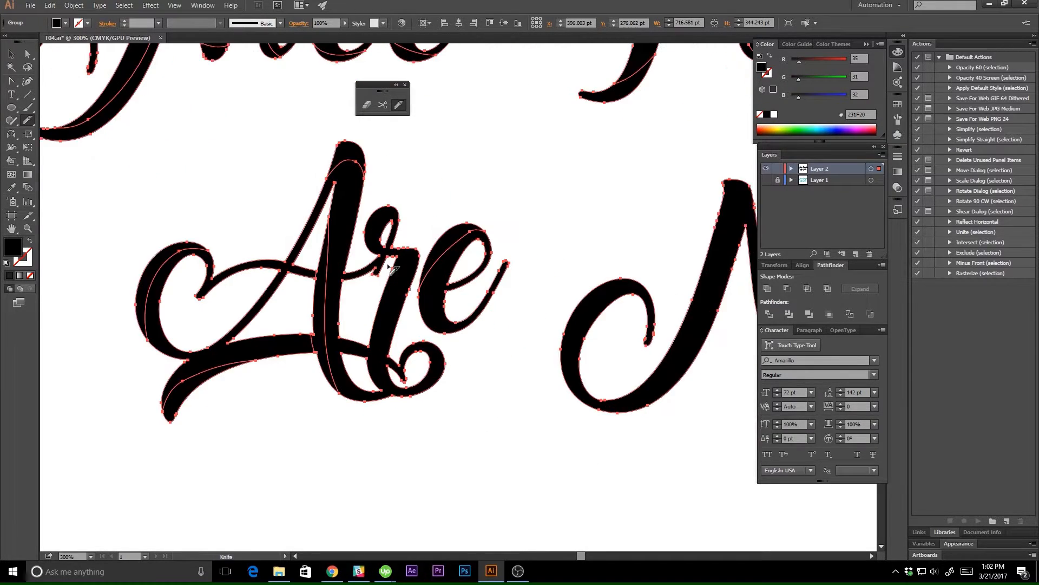
mouse_move(390, 264)
mouse_down()
mouse_move(374, 372)
mouse_move(446, 356)
mouse_up()
Slice the "N" of the lower "Nice" along its entry curl and thick strokes with freehand Knife cuts.
drag(549, 323, 334, 293)
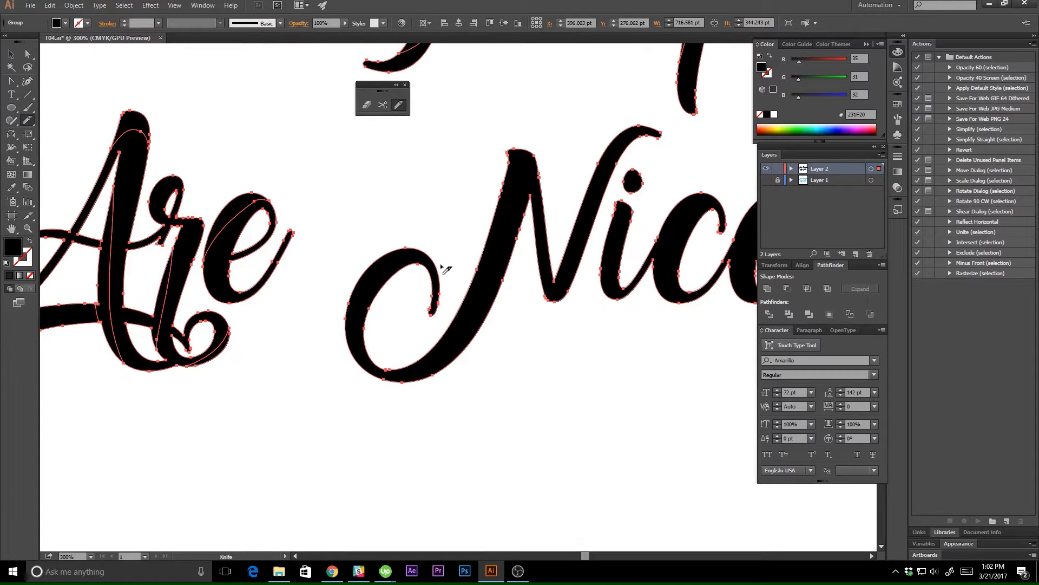
mouse_move(440, 264)
mouse_down()
mouse_move(383, 254)
mouse_move(363, 268)
mouse_up()
mouse_move(341, 320)
mouse_down()
mouse_move(341, 332)
mouse_move(437, 373)
mouse_up()
drag(556, 317, 507, 348)
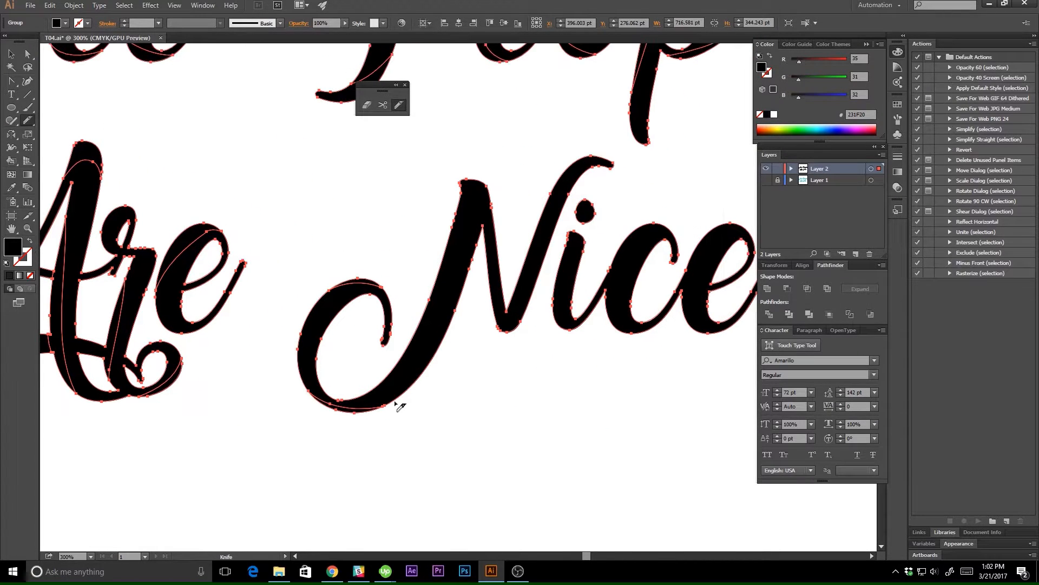
drag(397, 409, 481, 245)
drag(418, 329, 494, 201)
drag(505, 214, 391, 246)
mouse_move(391, 337)
mouse_down()
mouse_move(439, 236)
mouse_move(498, 197)
mouse_up()
mouse_move(374, 321)
mouse_down()
mouse_move(390, 352)
mouse_move(409, 348)
mouse_up()
Slice the "i", its dot, the "c" and the "e" of the lower "Nice" lengthwise with freehand Knife cuts.
drag(457, 260, 443, 361)
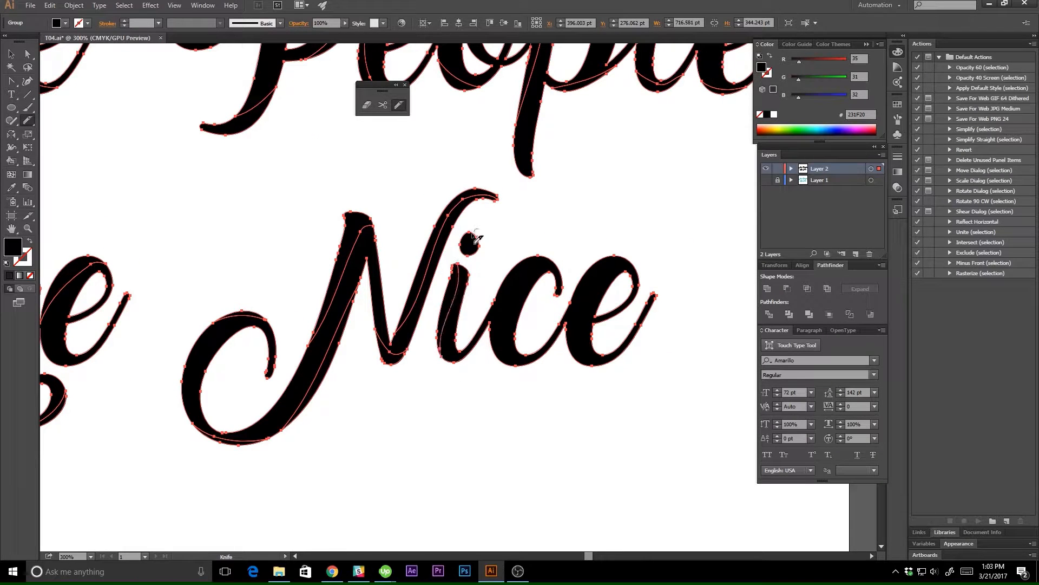
drag(472, 230, 467, 258)
drag(474, 323, 556, 260)
drag(486, 334, 550, 372)
drag(563, 330, 622, 368)
mouse_move(557, 319)
mouse_down()
mouse_move(590, 279)
mouse_move(646, 278)
mouse_up()
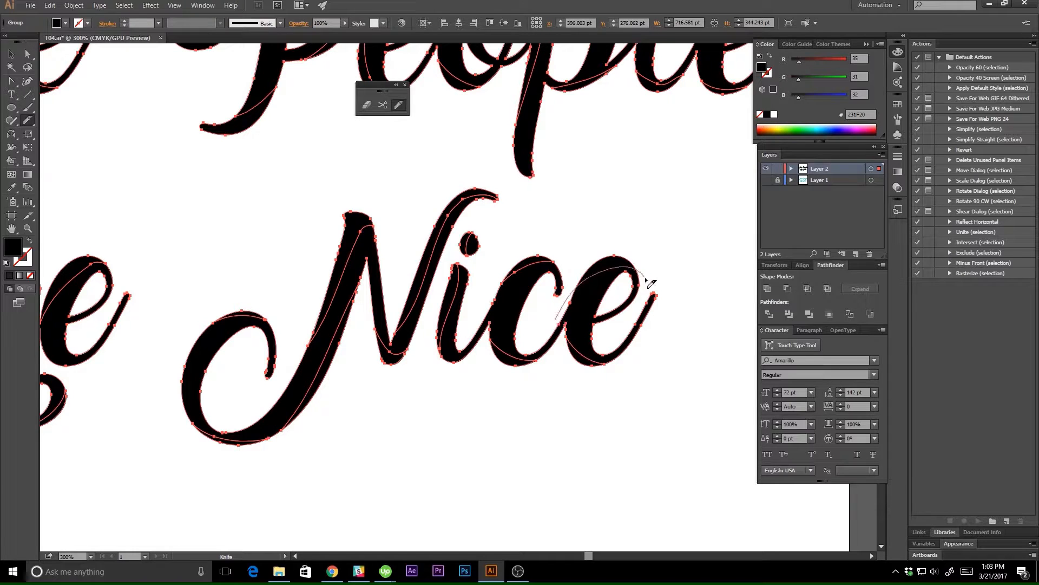
Activate the Selection tool and deselect the sliced lettering.
key(ctrl+1)
drag(404, 354, 448, 345)
key(ctrl+plus)
key(ctrl+plus)
key(ctrl+minus)
key(ctrl+minus)
key(v)
click(478, 363)
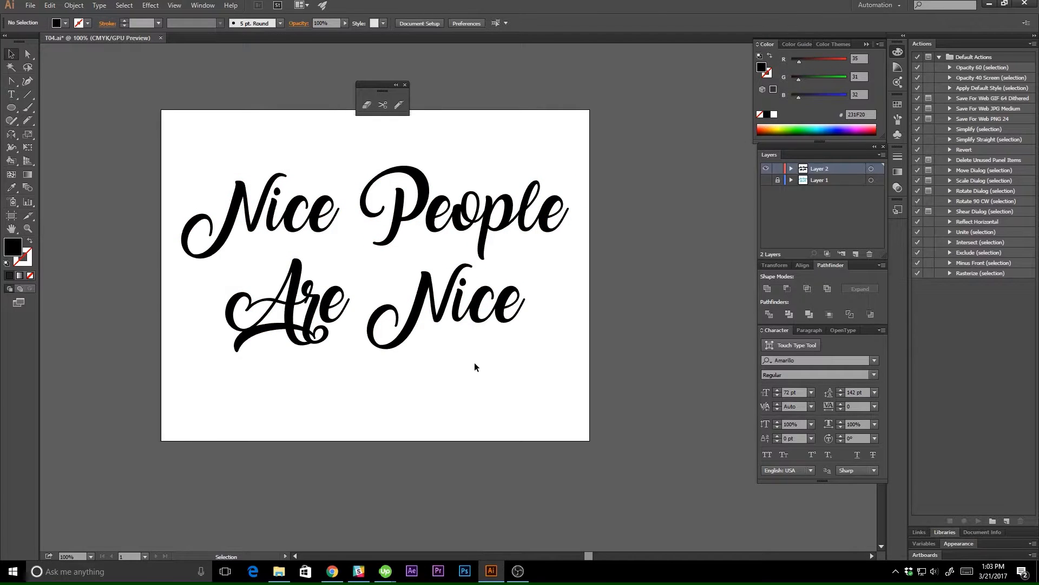
Fill the whole sliced lettering with light cyan-blue 00F8FF and deselect it.
click(414, 328)
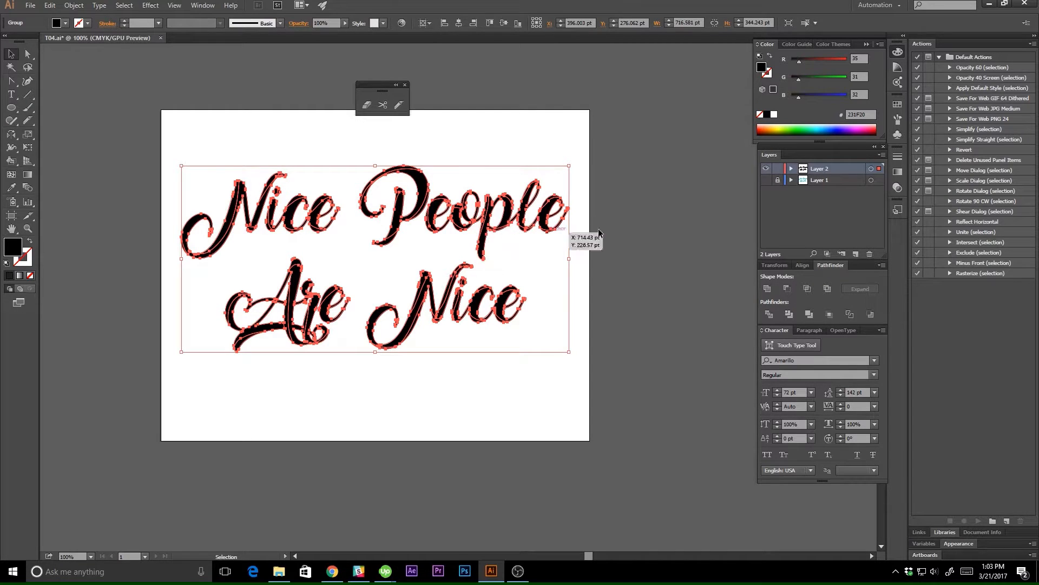
click(818, 125)
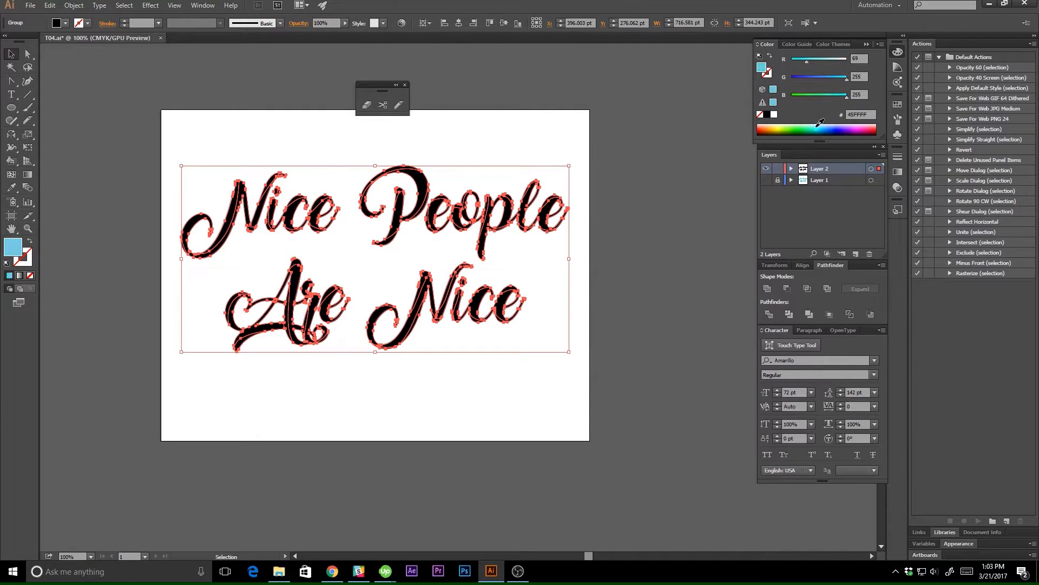
click(817, 125)
click(820, 126)
click(821, 126)
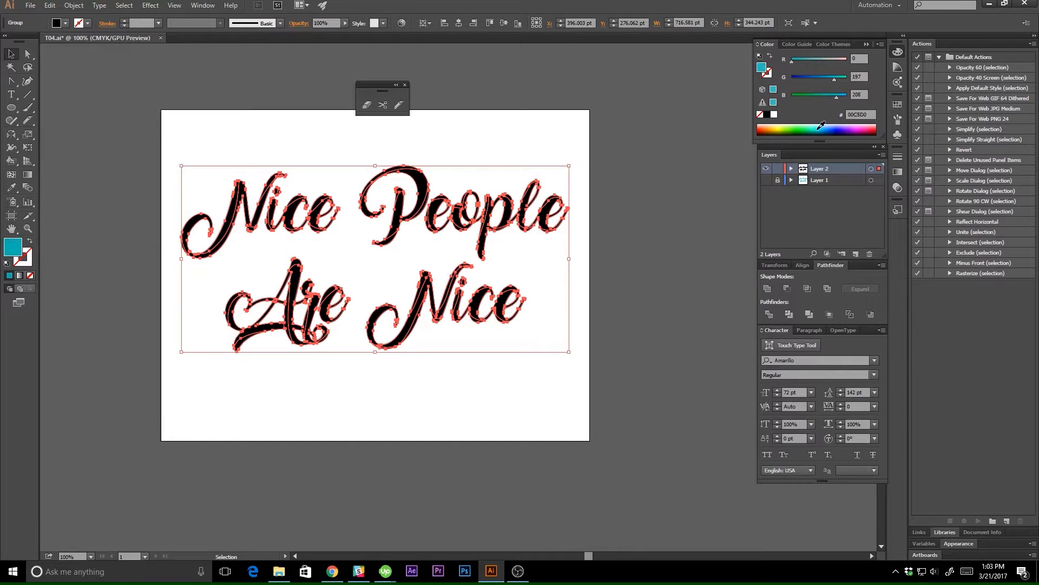
click(590, 231)
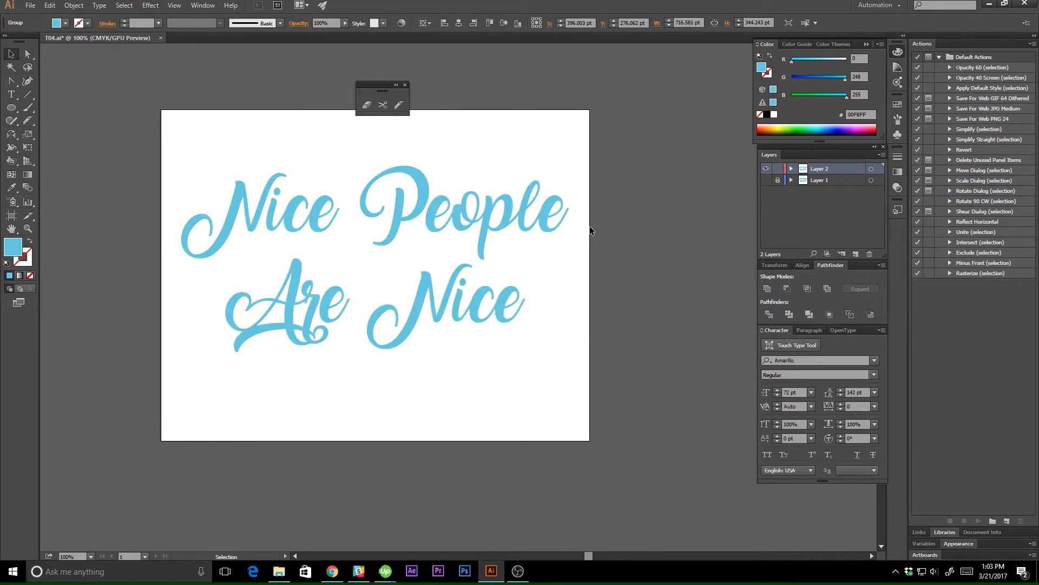
Show Layer 1 briefly to examine the reference lettering behind the new text, and hide it again.
drag(419, 381, 495, 405)
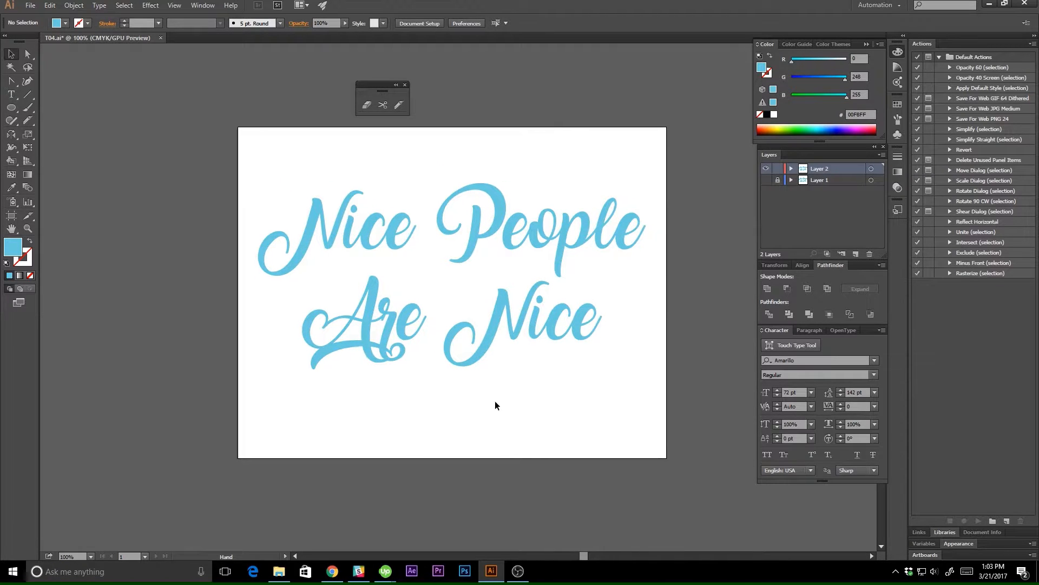
click(764, 180)
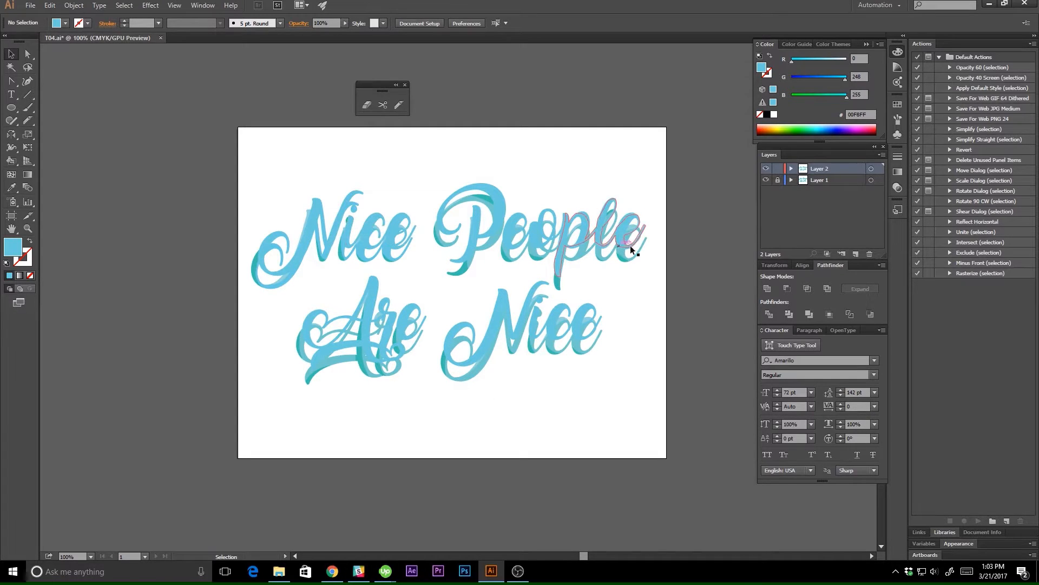
click(765, 181)
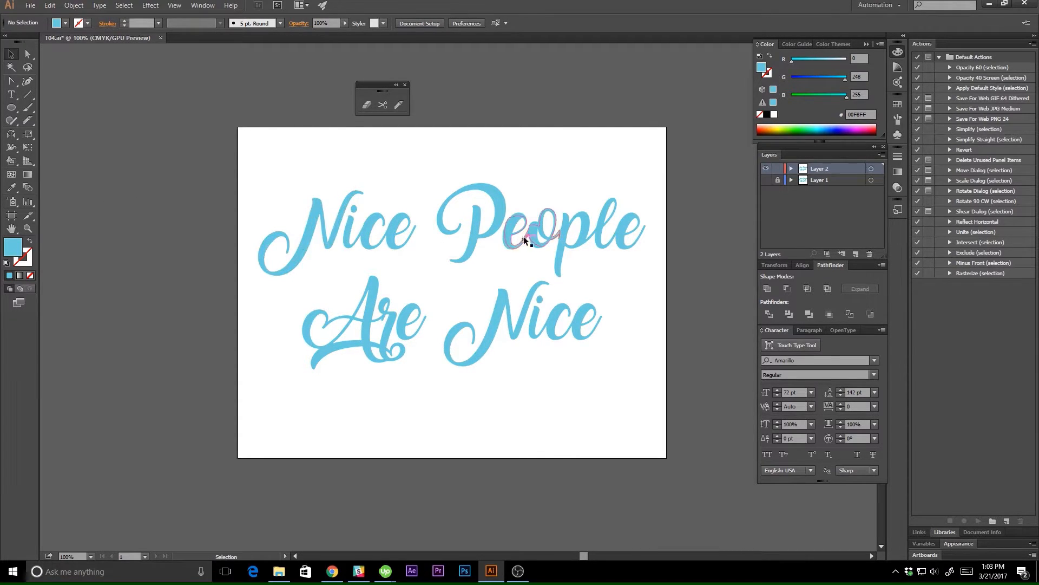
Convert the sliced lettering into a Live Paint group and activate the Live Paint Bucket.
click(474, 245)
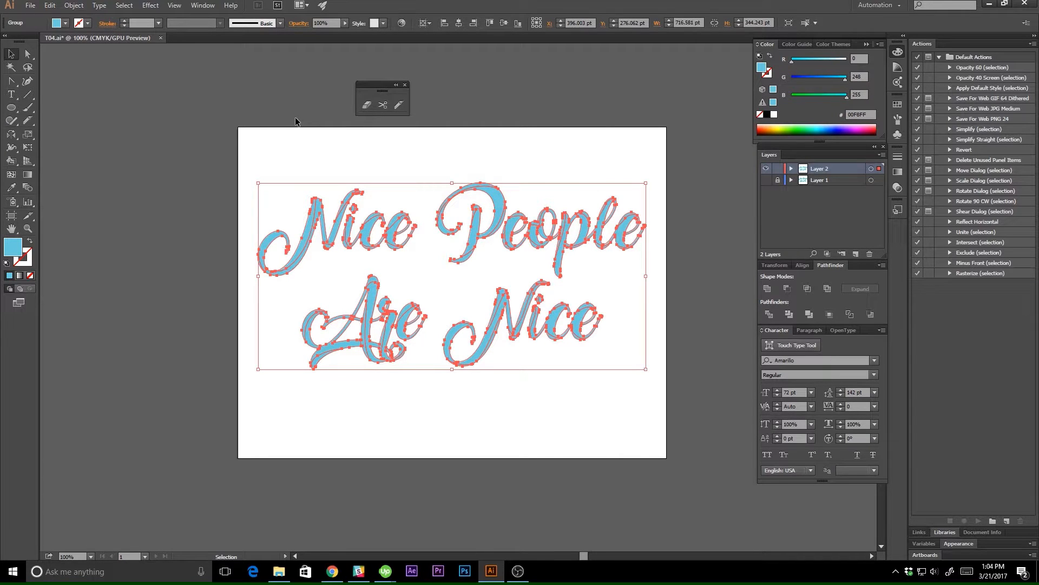
click(74, 5)
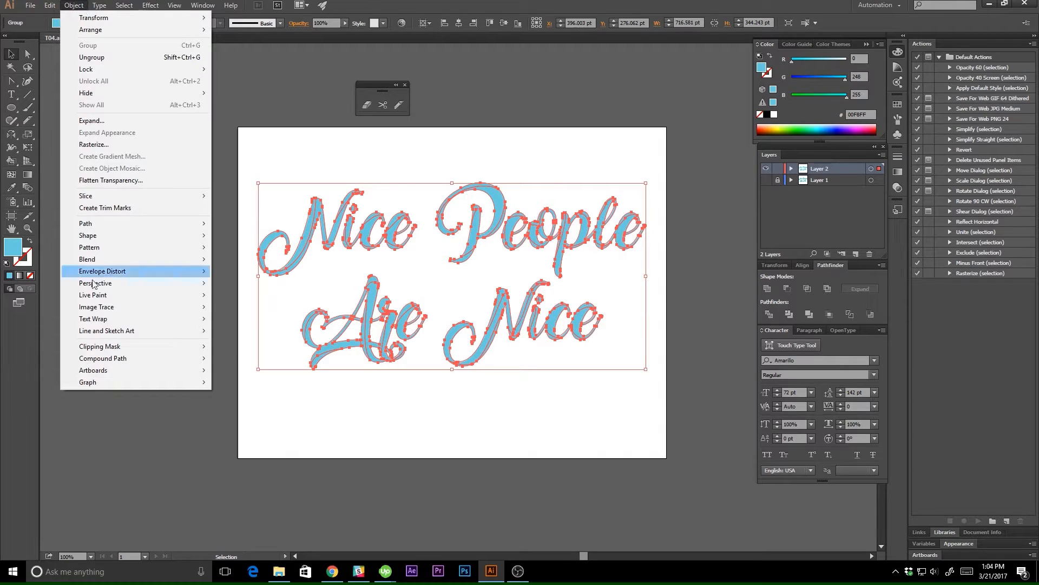
mouse_move(171, 294)
click(229, 294)
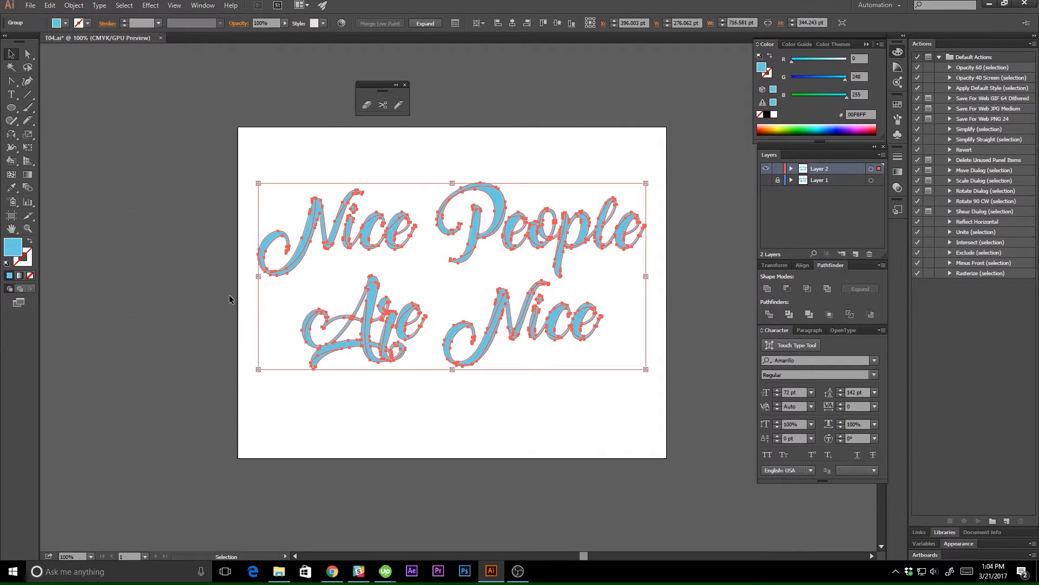
click(11, 161)
Set the fill to the darker blue 00D1DF and paint the lower shadow slices of the upper "Nice" and "People".
key(ctrl+equal)
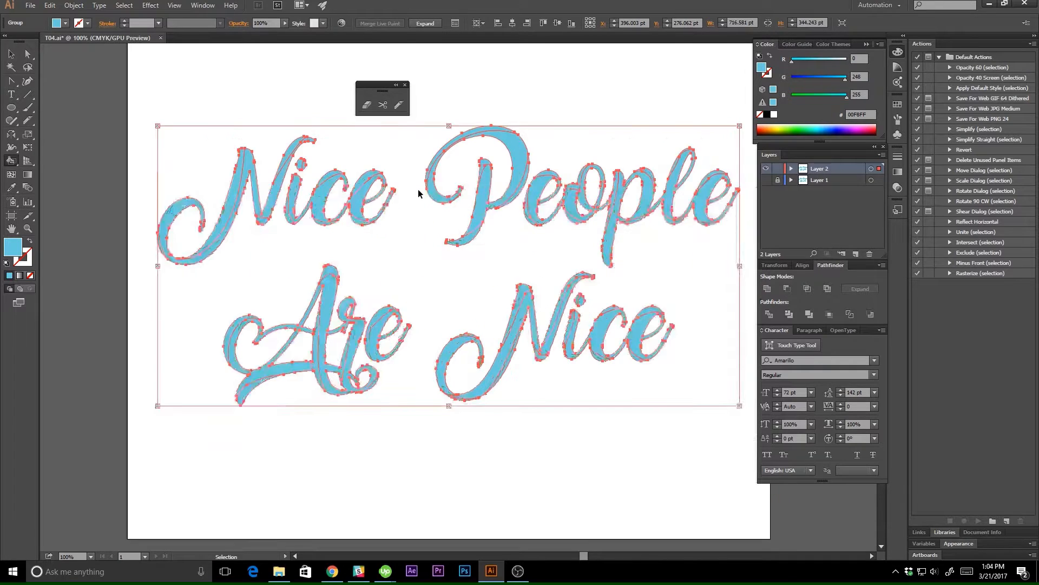
key(ctrl+equal)
key(space)
drag(308, 252, 429, 283)
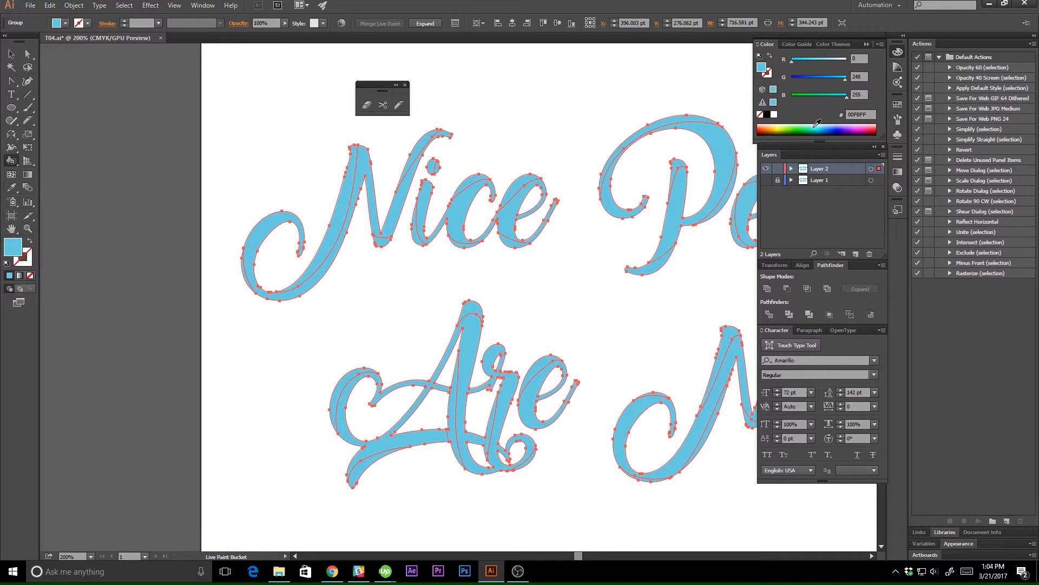
drag(845, 79, 843, 79)
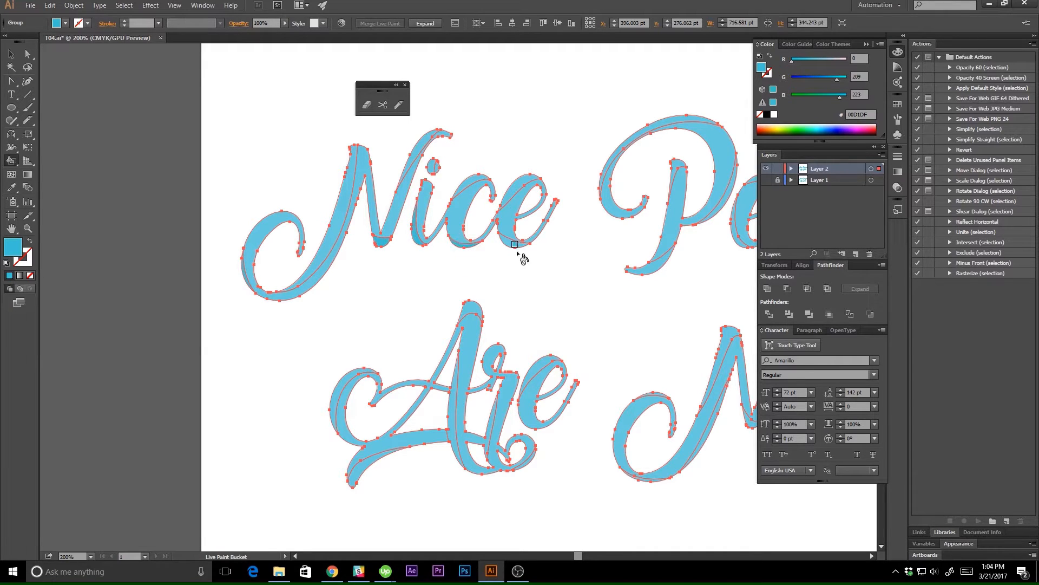
click(647, 268)
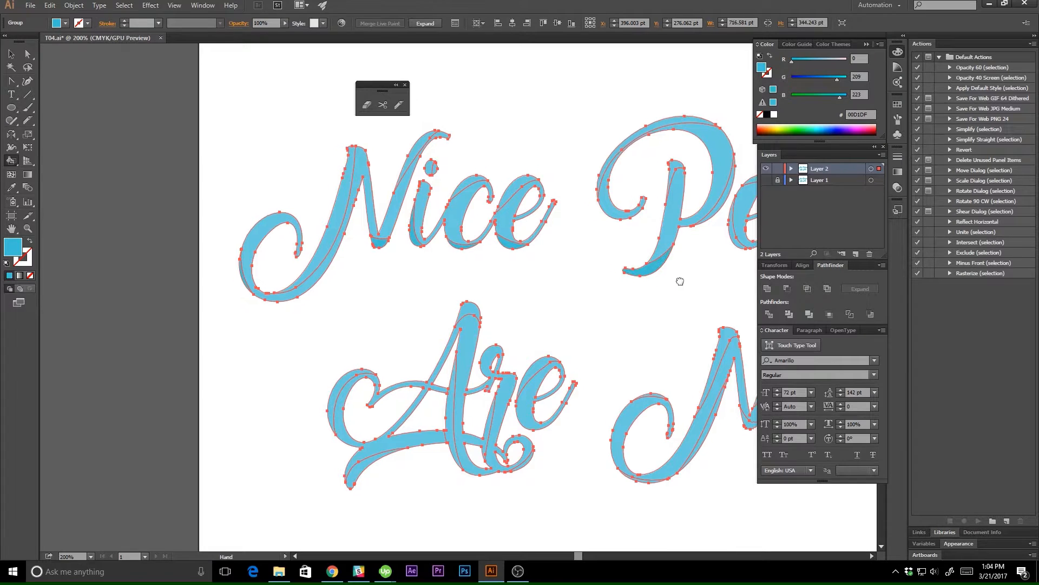
drag(680, 281, 557, 302)
click(603, 219)
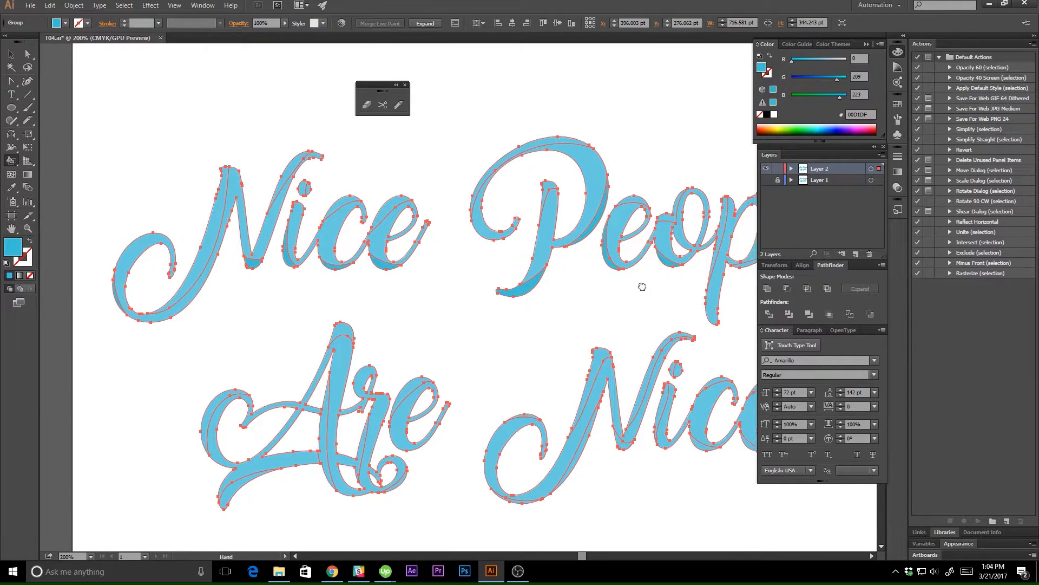
drag(640, 287, 545, 287)
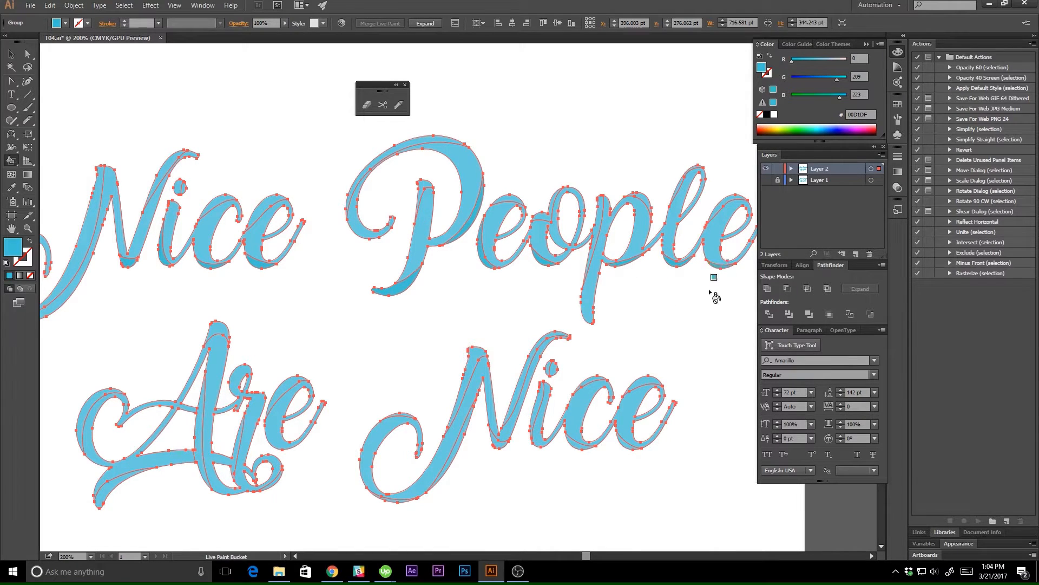
Paint the shadow slices of "Are" and the lower "Nice" with the darker blue and deselect the lettering.
drag(599, 318, 718, 287)
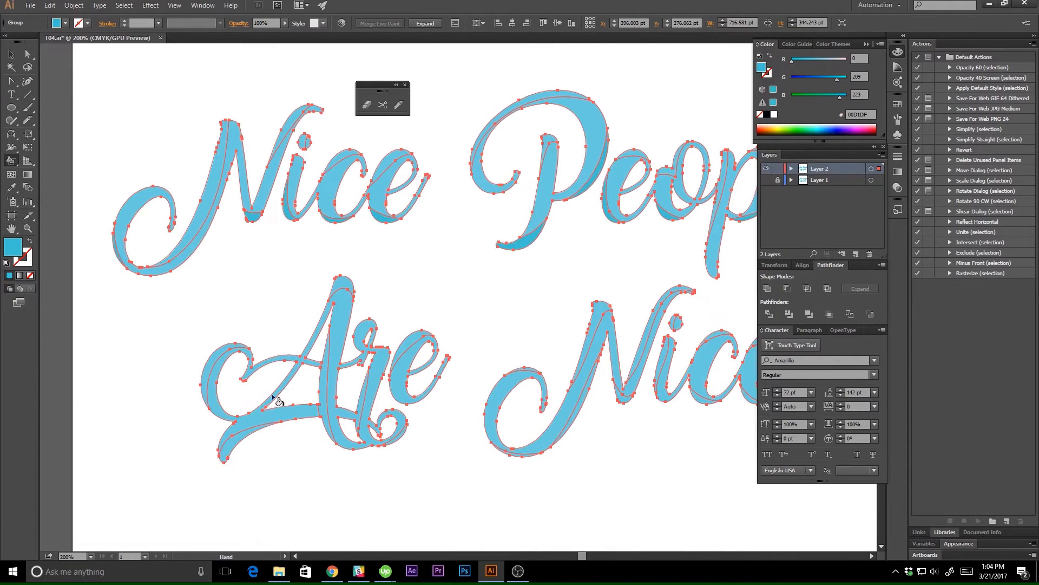
click(232, 454)
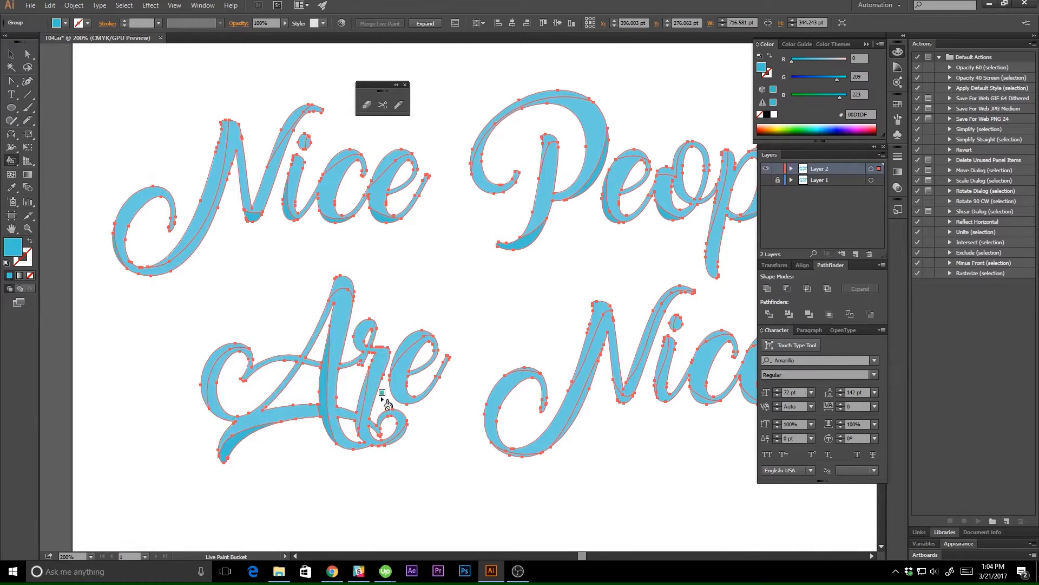
click(354, 419)
click(518, 454)
click(576, 411)
key(space)
drag(625, 421, 538, 428)
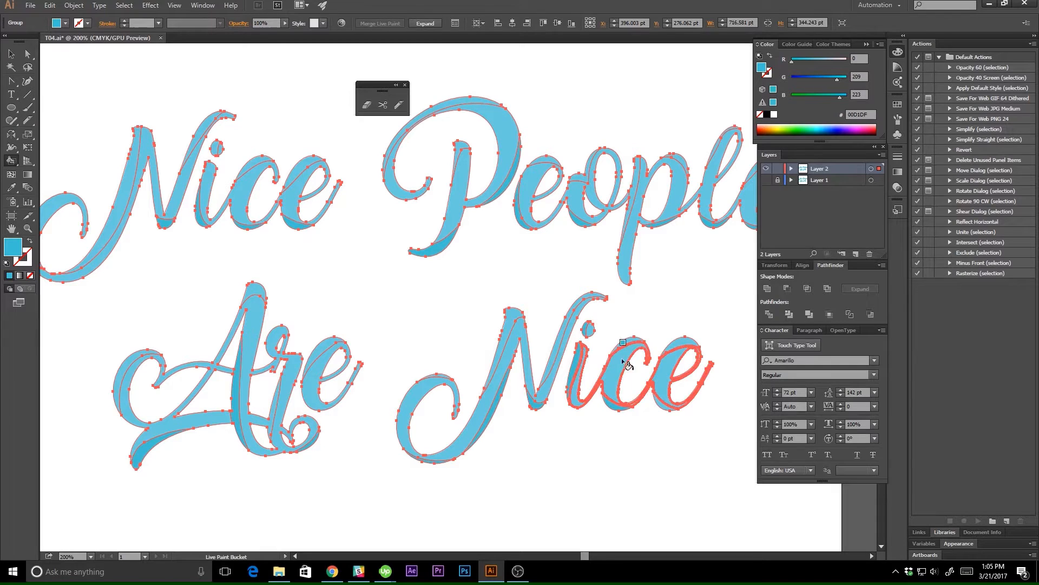
key(v)
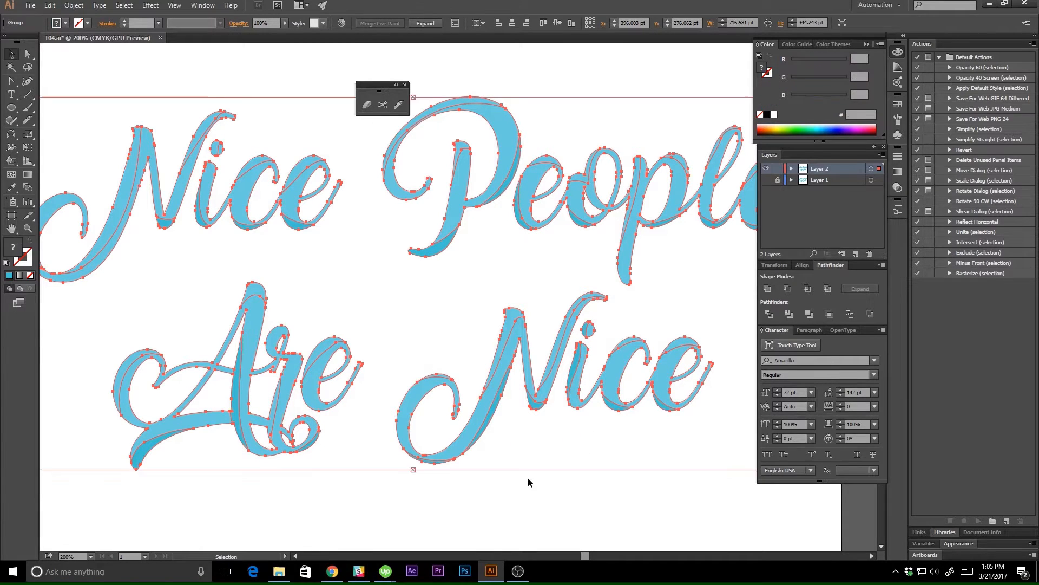
click(529, 482)
drag(401, 295, 420, 285)
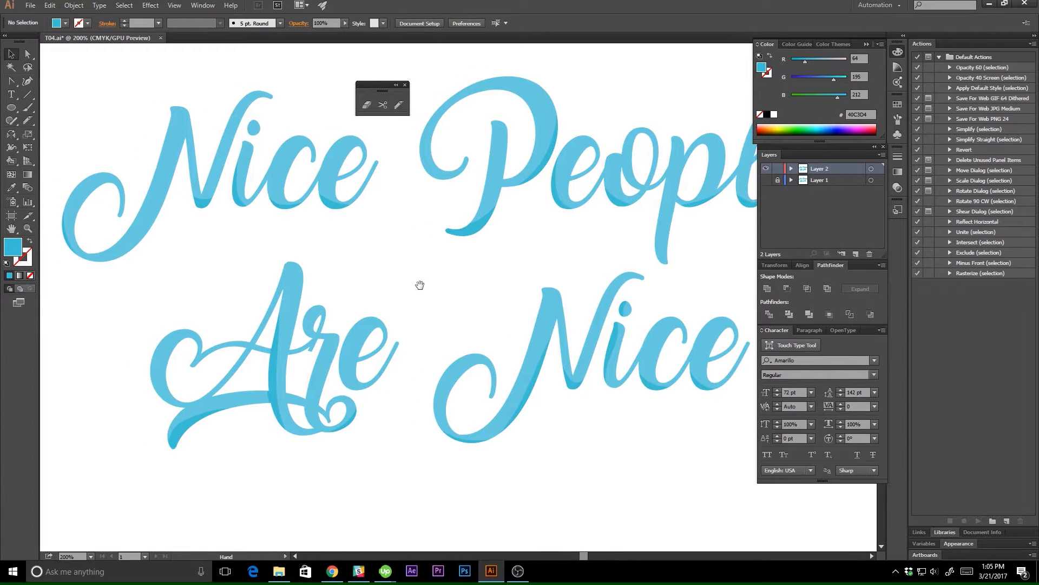
Select the Live Paint lettering and expand it into regular paths.
click(314, 399)
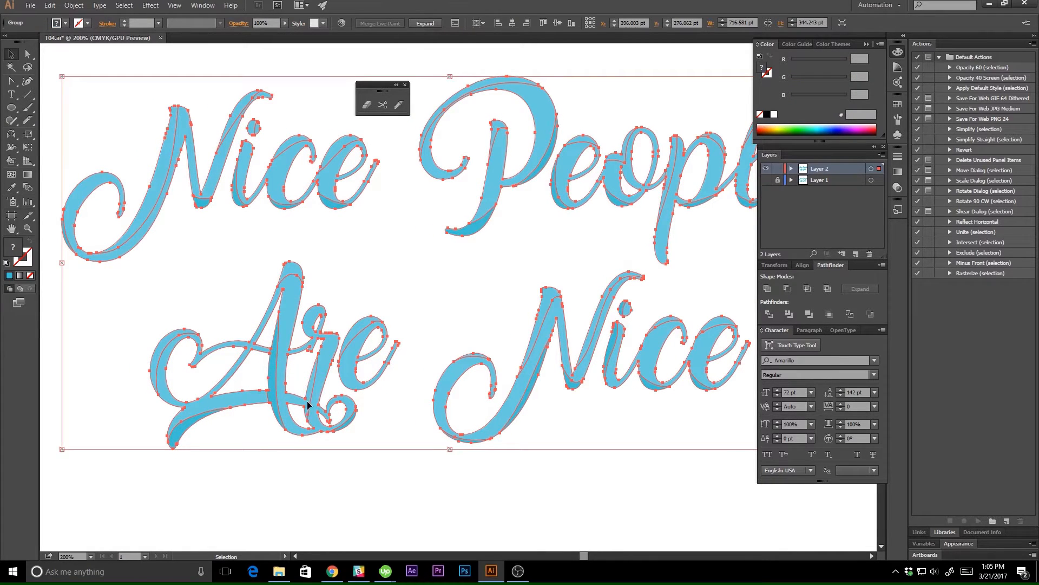
key(a)
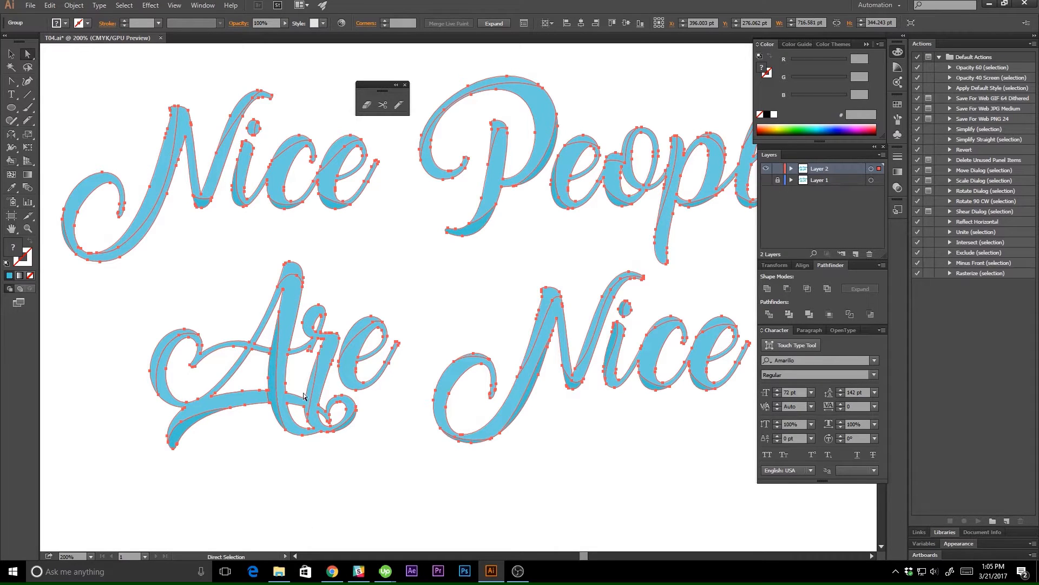
click(75, 6)
mouse_move(142, 295)
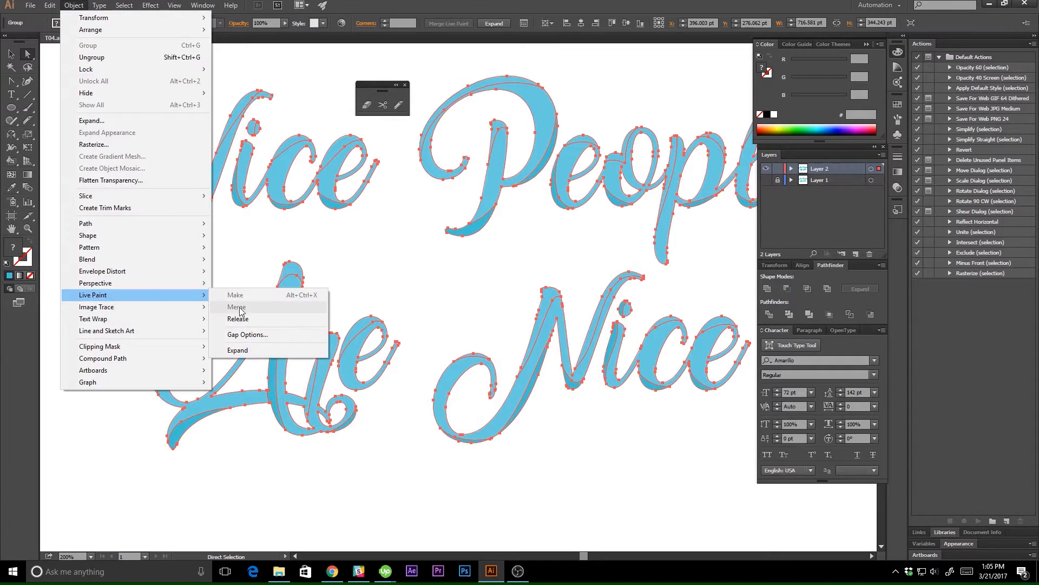
click(239, 351)
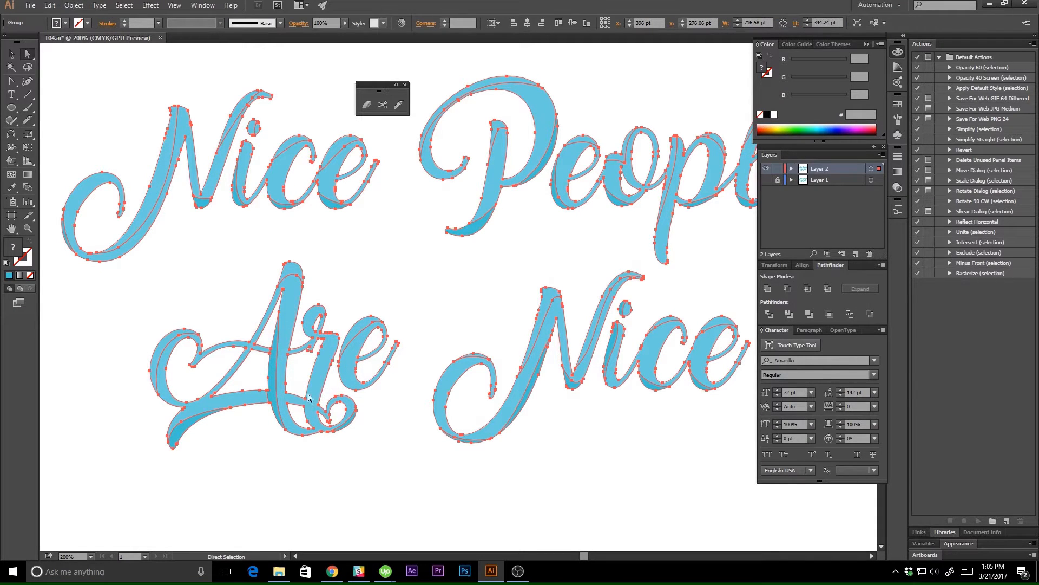
Cut the lower stem of the "r" in "Are" with the Knife and return to the Selection tool.
click(399, 104)
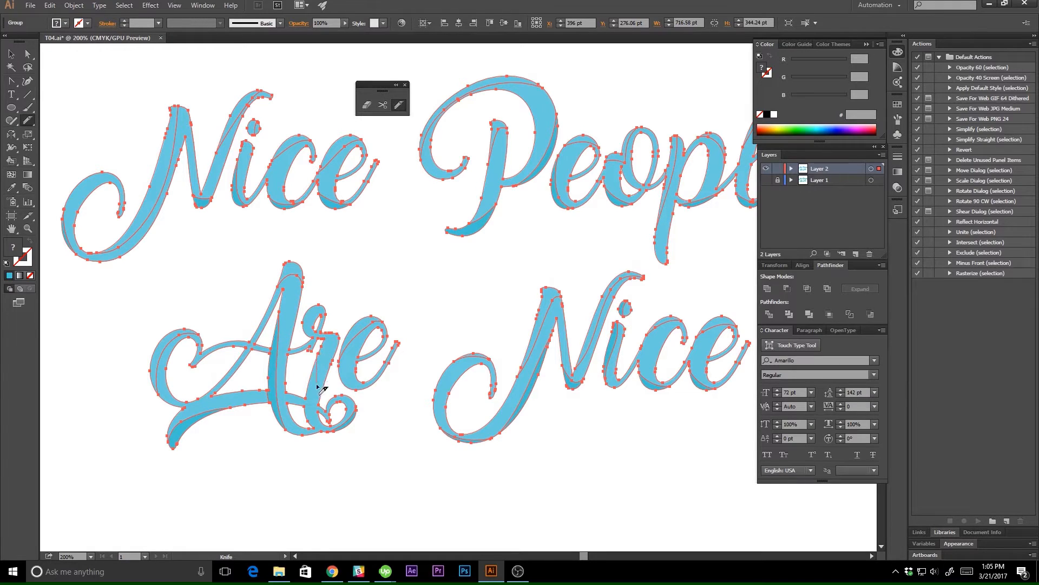
mouse_move(317, 386)
mouse_down()
mouse_move(309, 426)
mouse_move(306, 402)
mouse_move(297, 431)
mouse_up()
key(v)
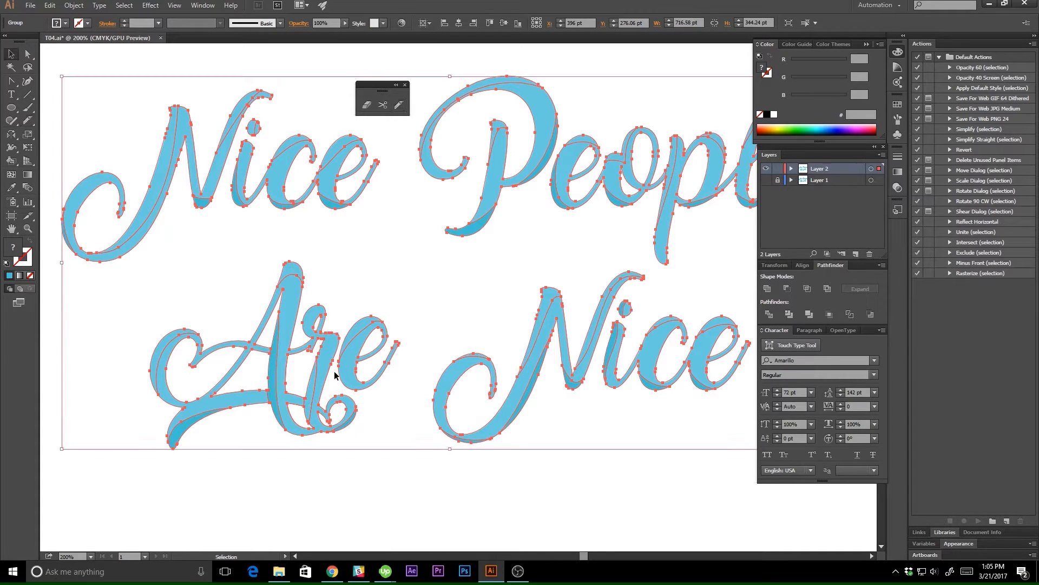
Convert the expanded lettering back into a Live Paint group, paint the cut stem of the "r" darker blue 40C3D4, and deselect.
click(73, 5)
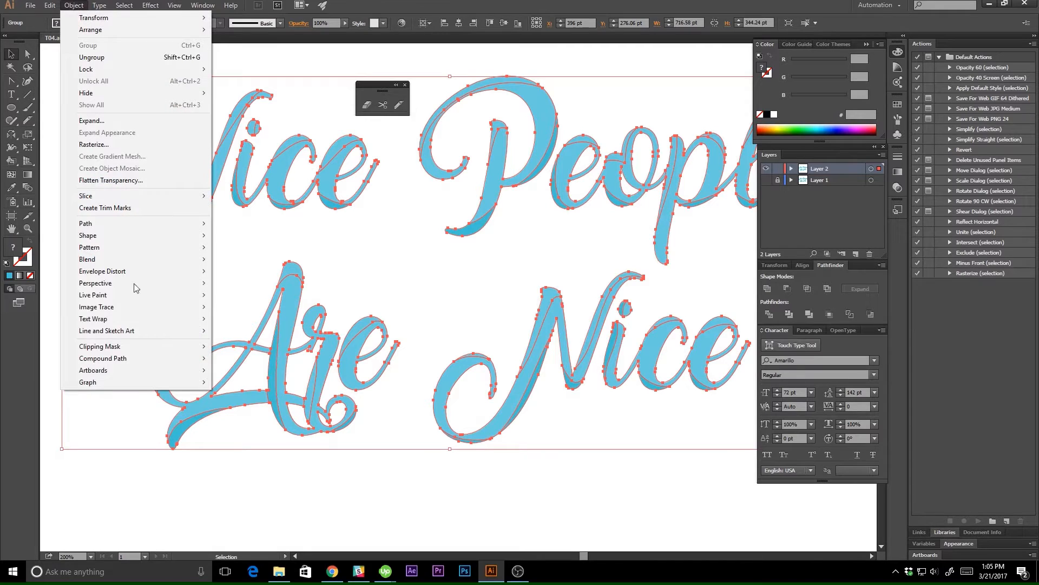
mouse_move(157, 298)
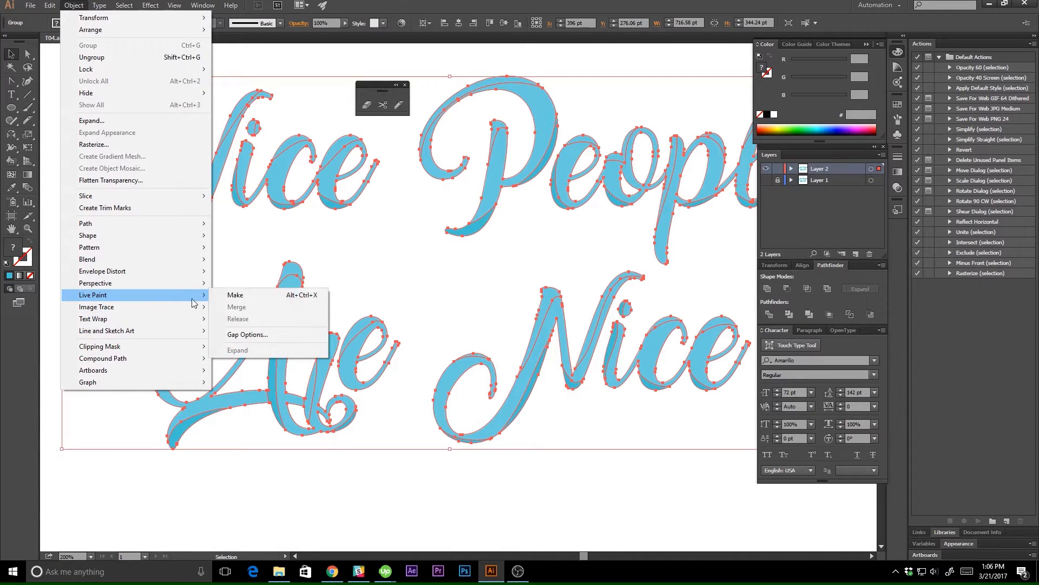
click(223, 297)
key(k)
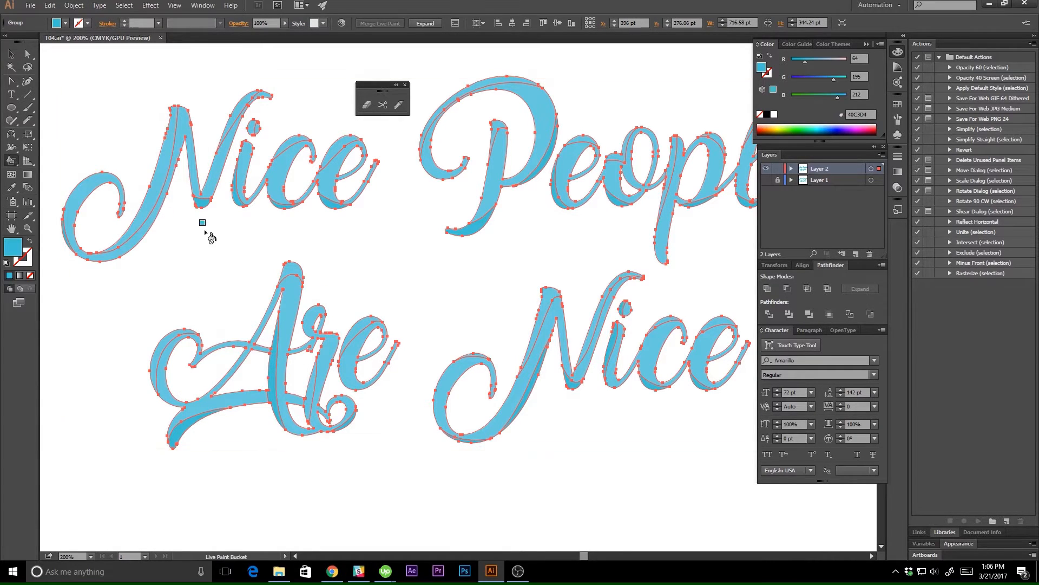
key(v)
click(366, 469)
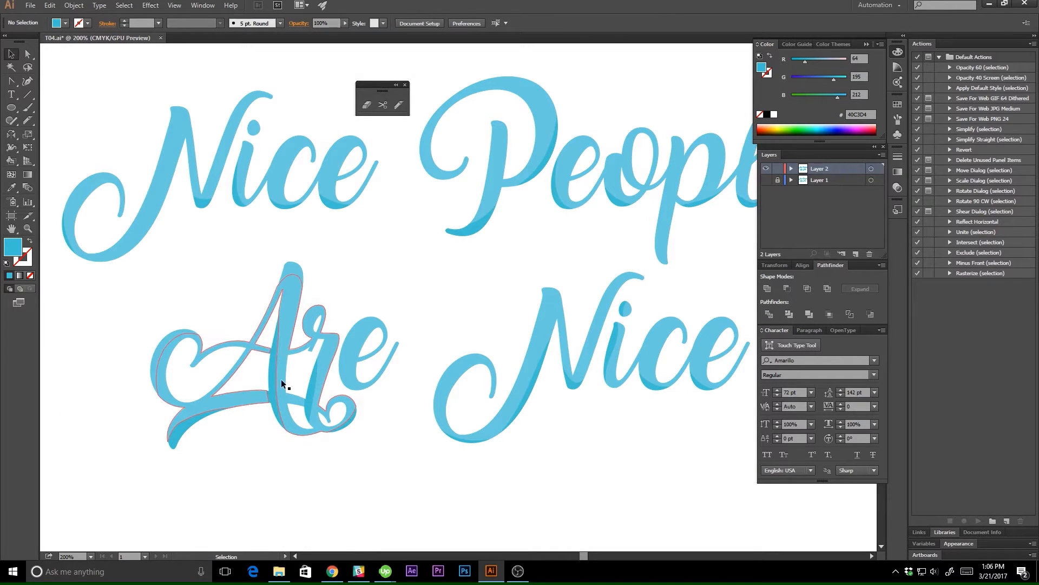
key(a)
key(ctrl+minus)
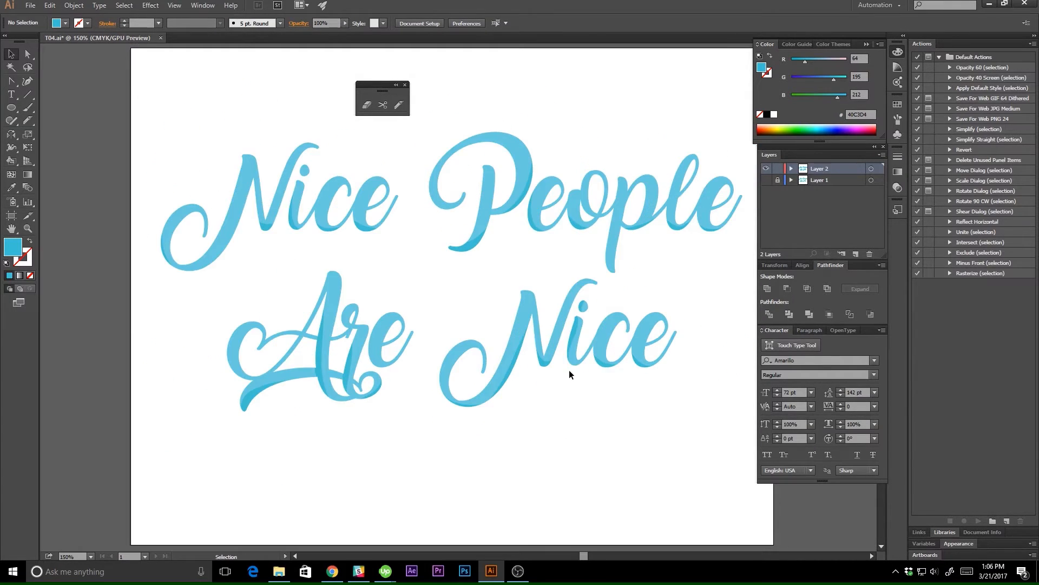
drag(608, 369, 568, 370)
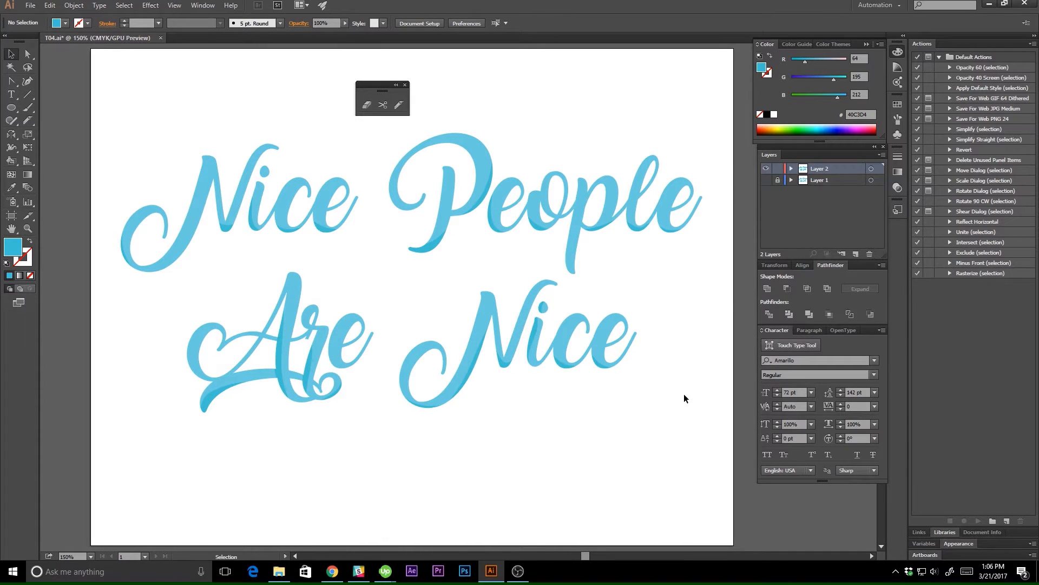
Sample the base blue from the "N" of the upper "Nice" with the Eyedropper as the fill color 6BCCE0.
key(ctrl+plus)
key(ctrl+plus)
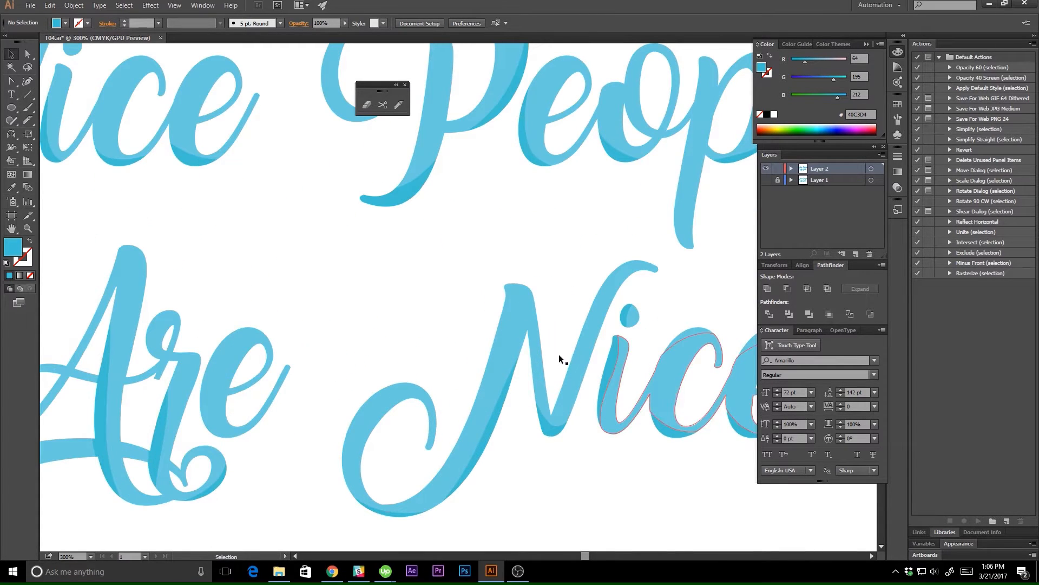
drag(263, 221, 575, 369)
drag(299, 292, 368, 294)
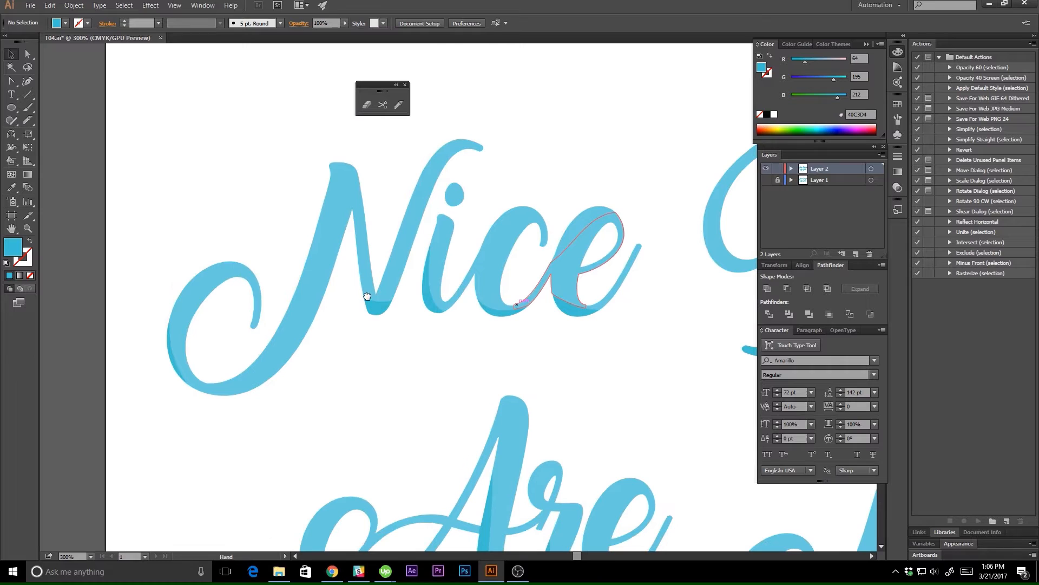
click(313, 296)
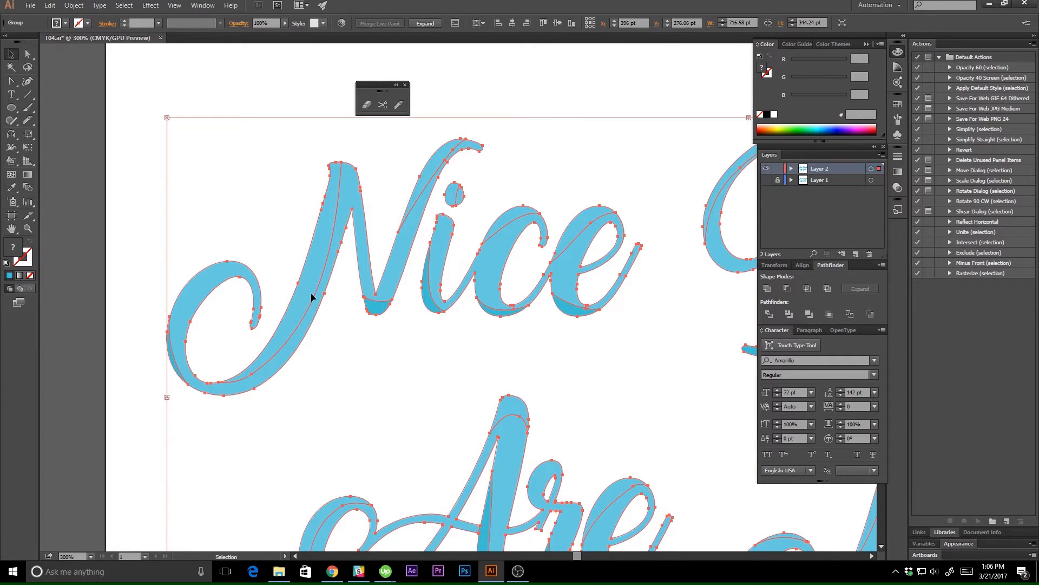
key(a)
click(425, 387)
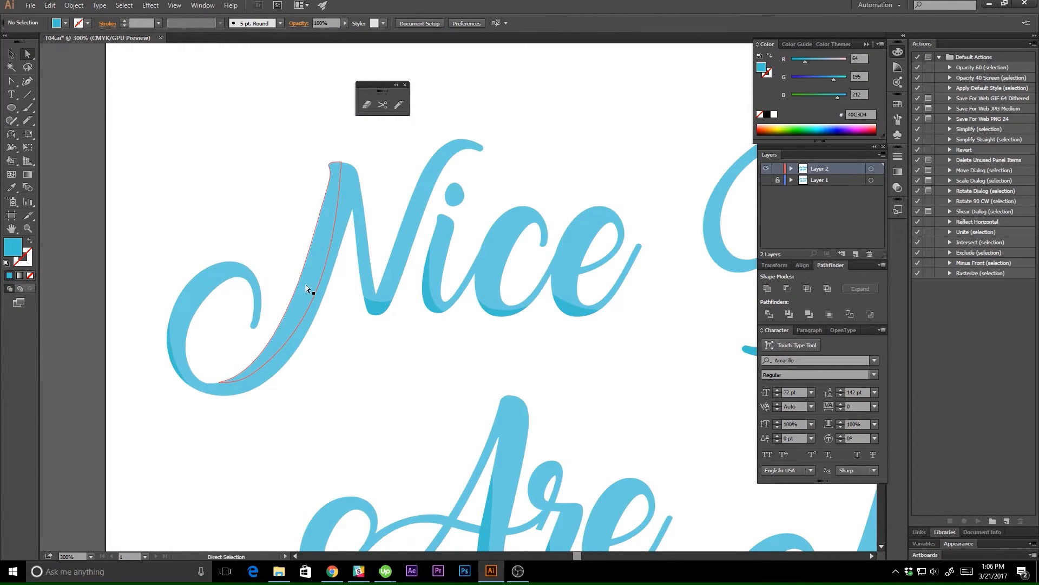
key(i)
click(308, 280)
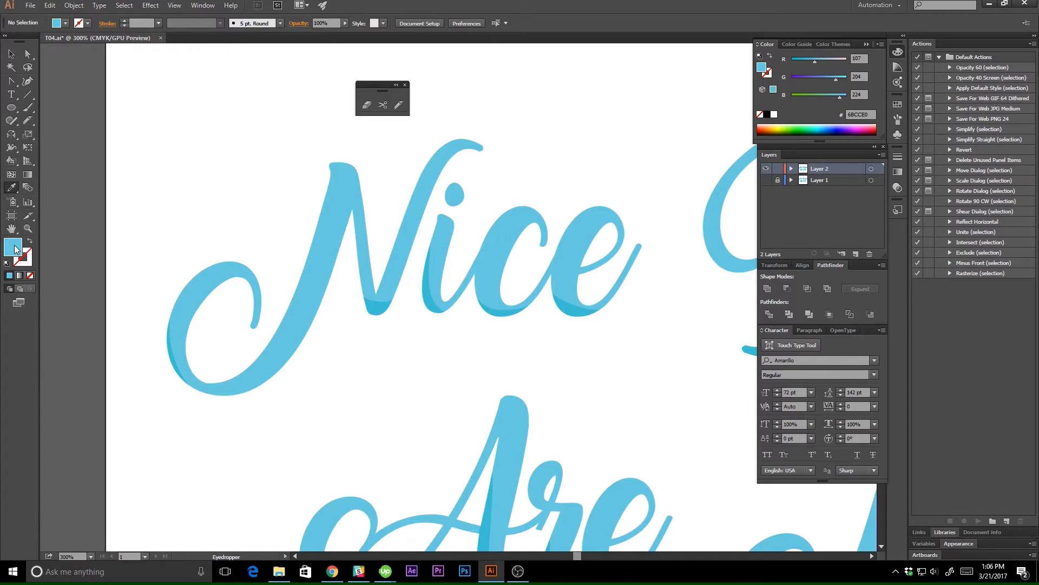
double_click(14, 247)
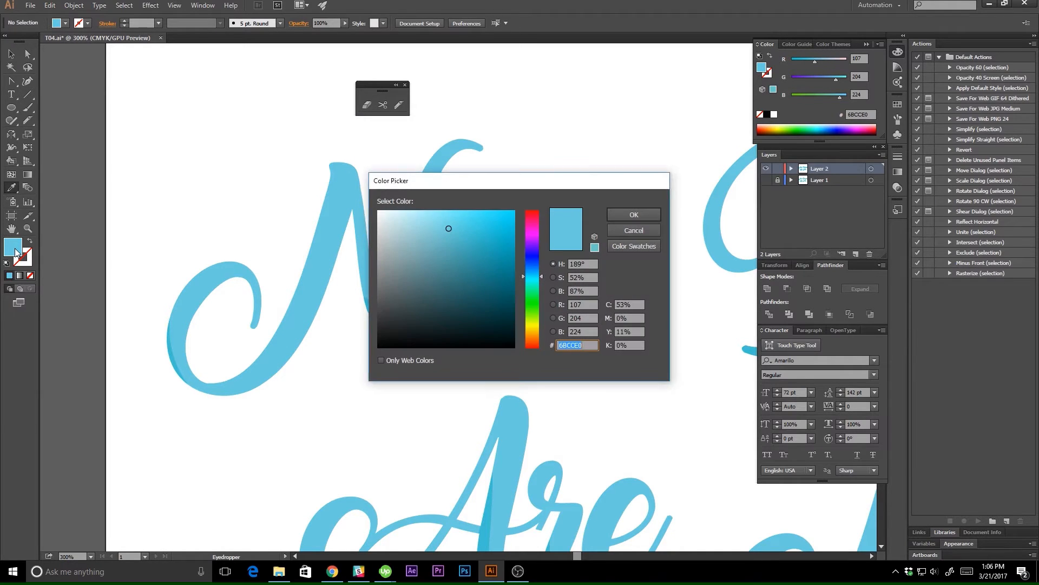
click(656, 218)
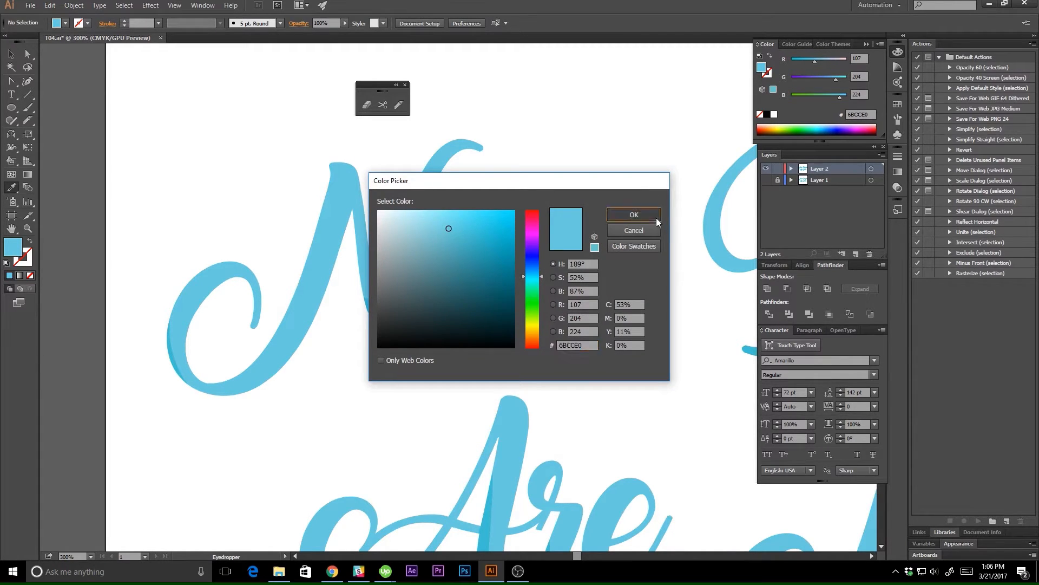
Set the fill to the lighter blue 93D6E2 and paint the upper highlight slices of the first "Nice" with the Live Paint Bucket.
key(v)
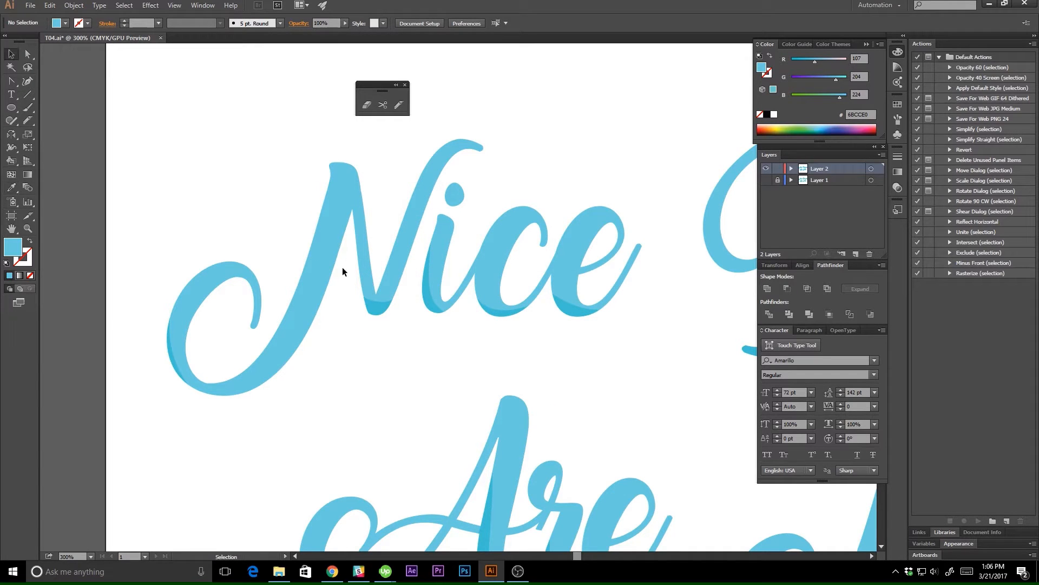
click(320, 256)
key(k)
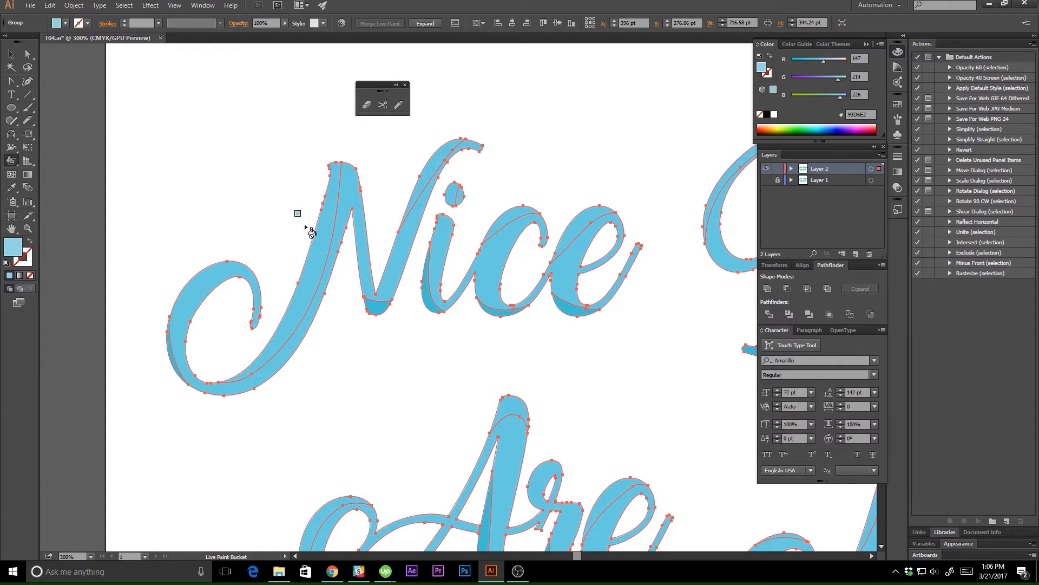
click(326, 240)
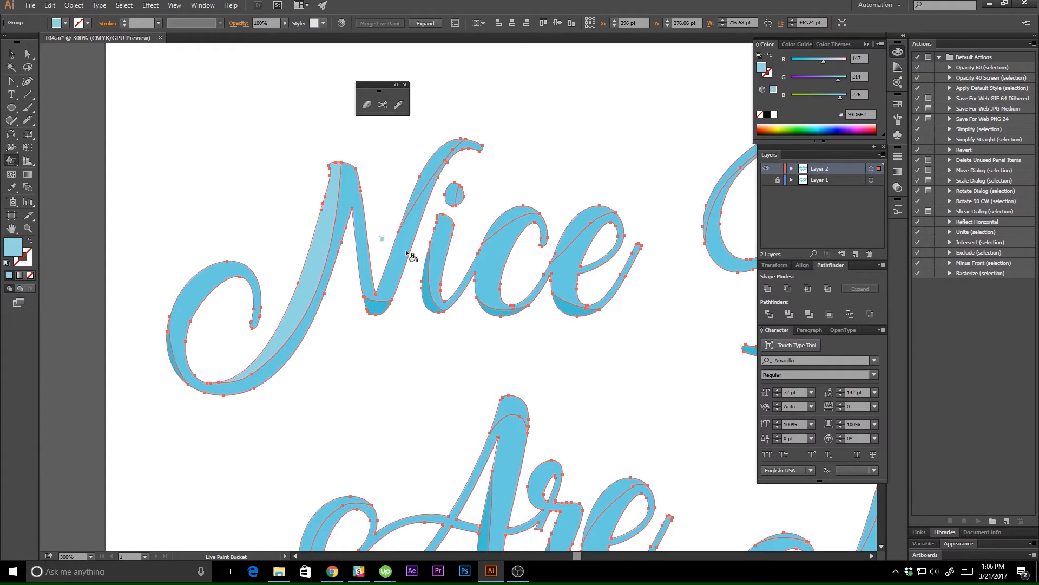
click(439, 174)
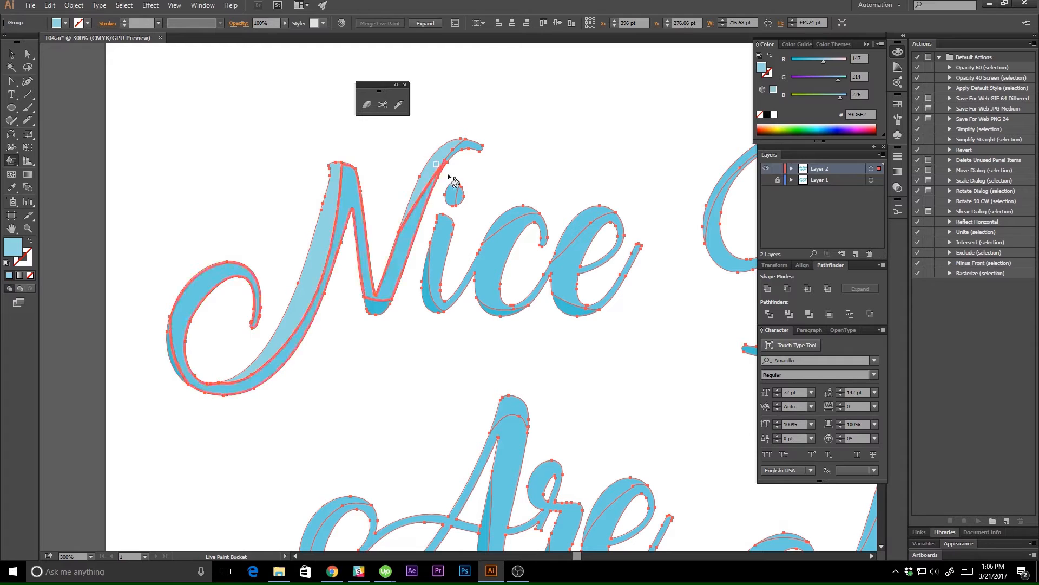
click(515, 216)
click(601, 220)
mouse_move(622, 329)
mouse_down()
mouse_move(485, 332)
mouse_move(287, 361)
mouse_up()
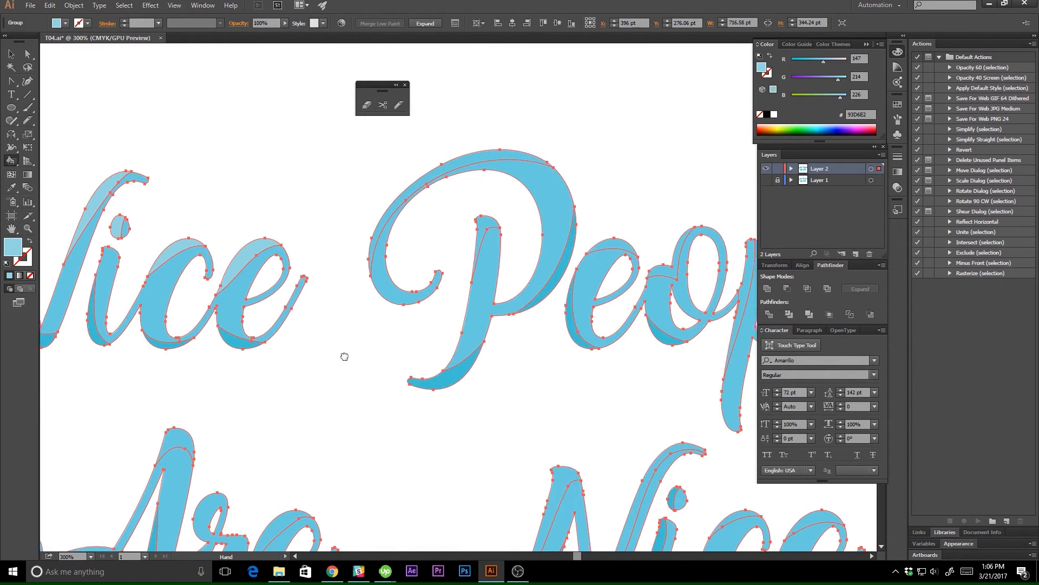
Paint the upper highlight slices of the letters in "People" with the lighter blue.
click(486, 223)
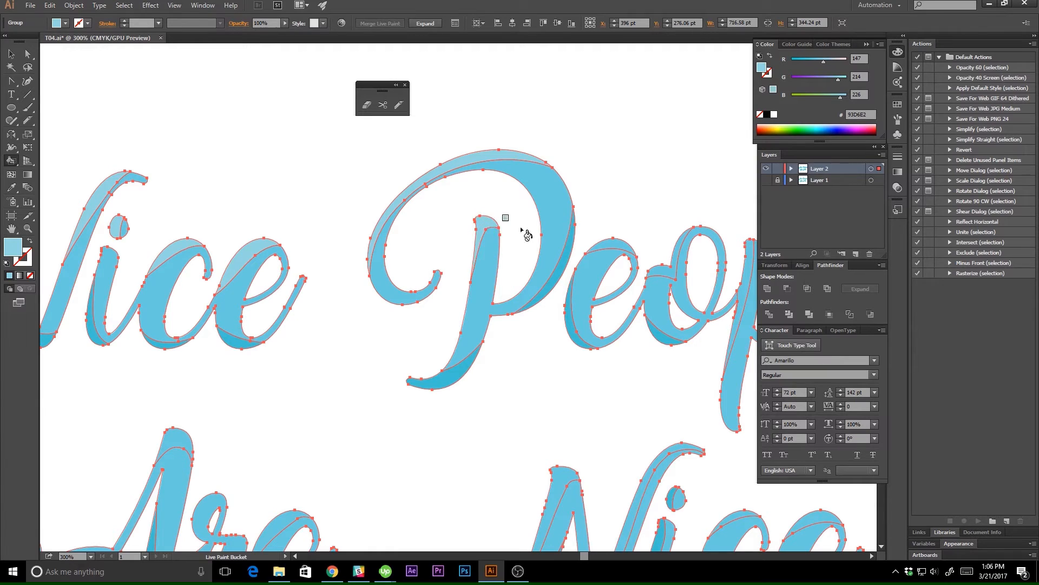
drag(571, 232, 411, 210)
click(456, 224)
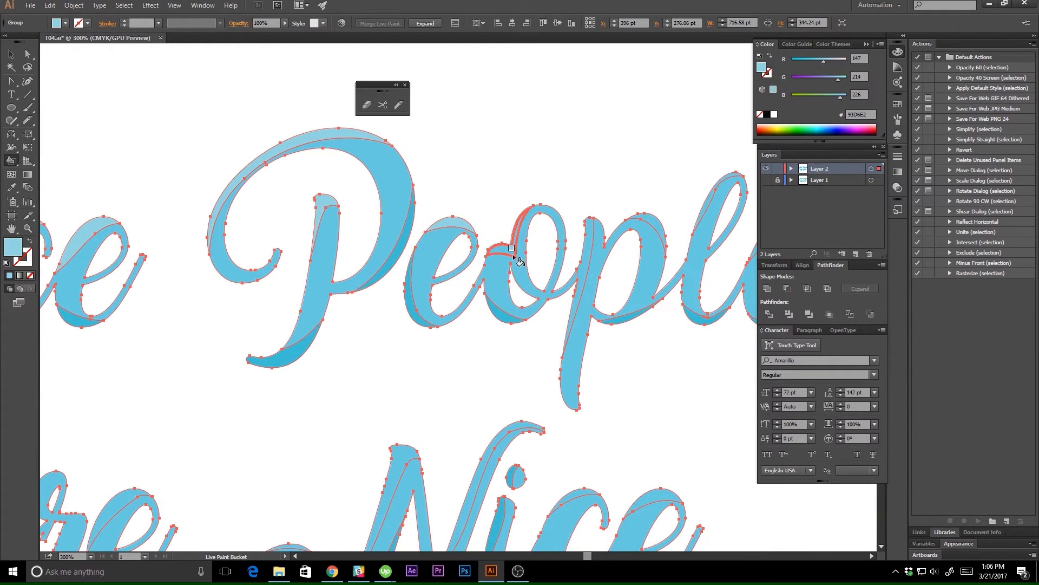
click(586, 247)
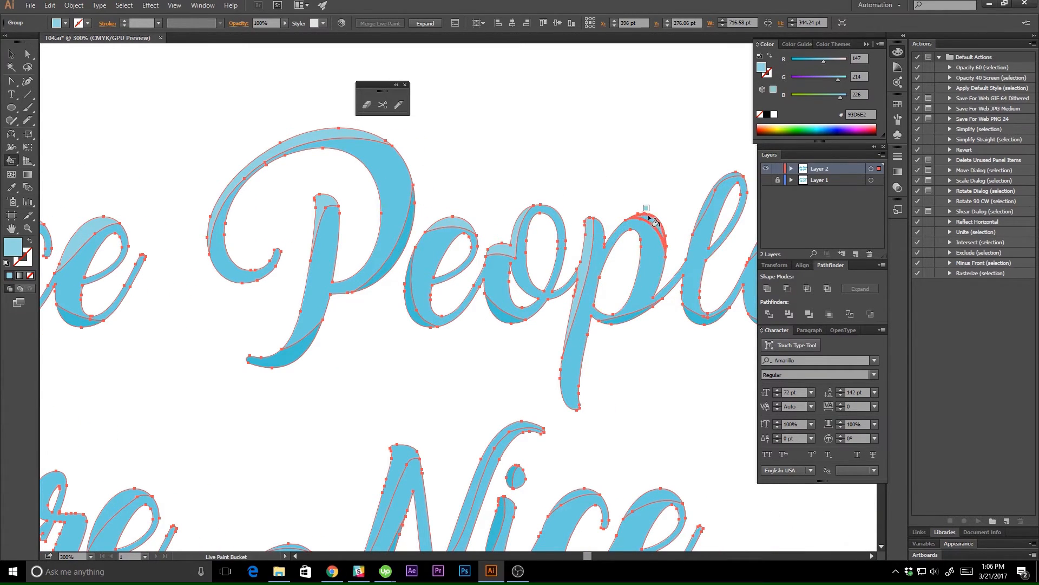
click(647, 217)
drag(667, 191, 531, 174)
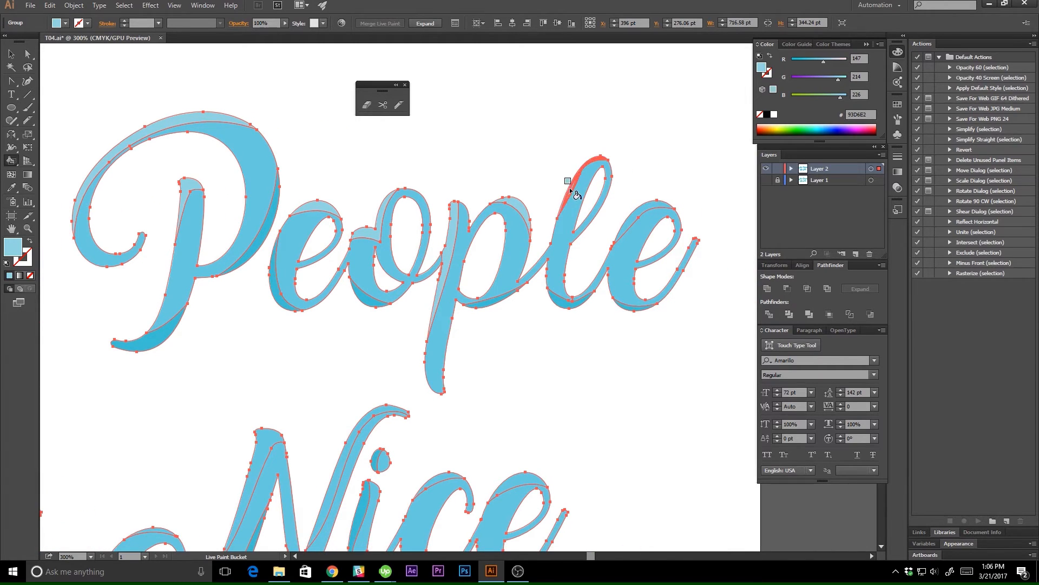
Paint the upper highlight slices of the "A" and "e" in "Are" with the lighter blue.
drag(334, 349, 638, 201)
drag(266, 258, 537, 235)
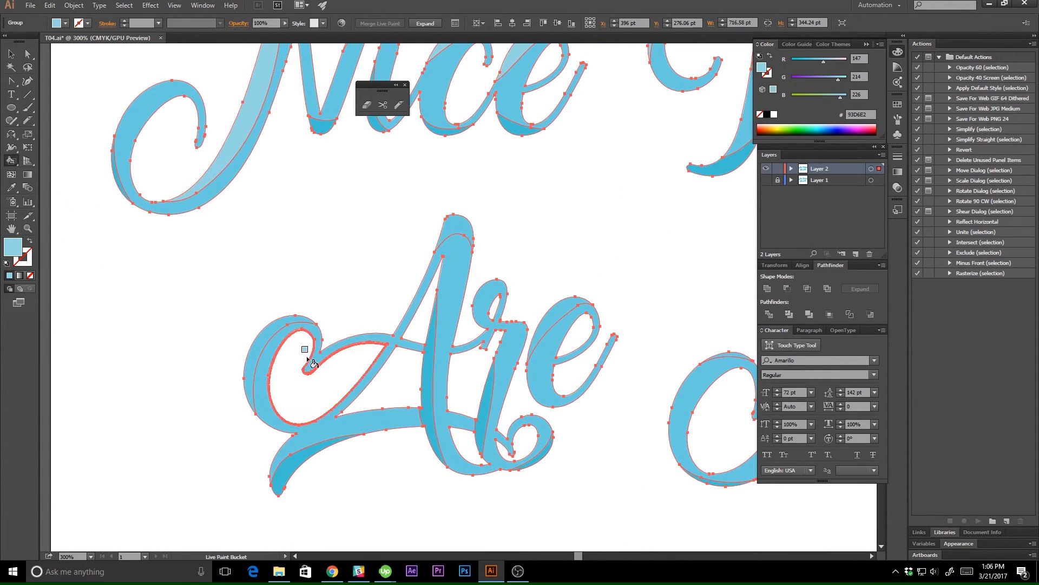
click(255, 346)
click(452, 230)
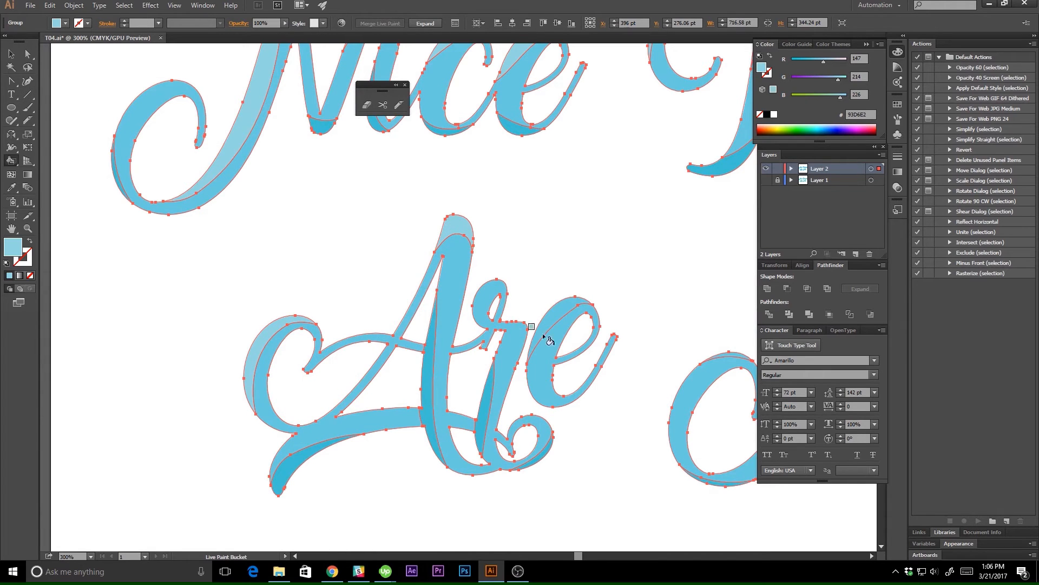
click(556, 314)
Paint the upper highlight slices of the lower "Nice" with the lighter blue and deselect the lettering.
drag(663, 308, 246, 273)
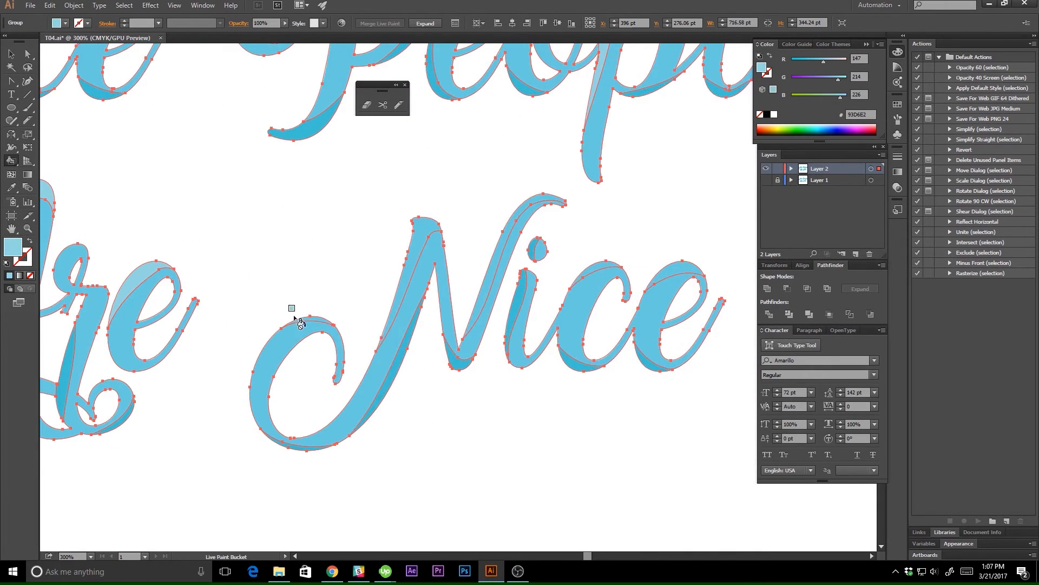
click(430, 231)
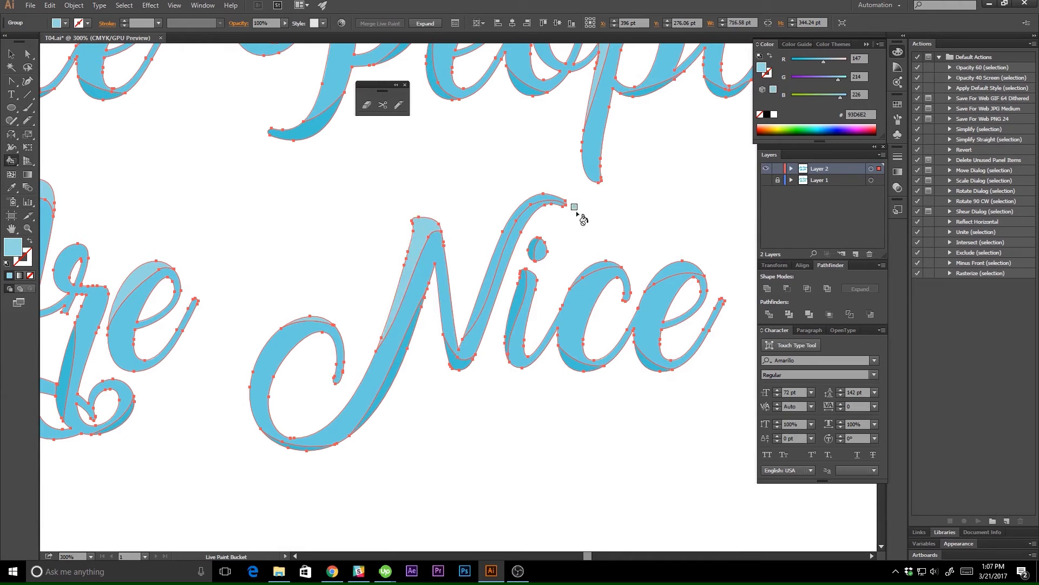
click(543, 201)
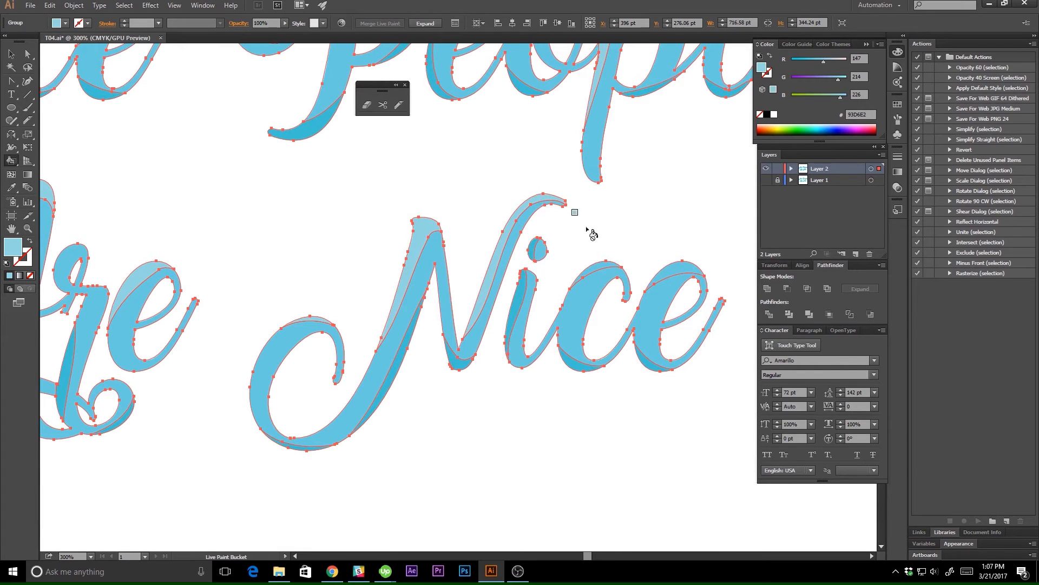
click(604, 265)
click(679, 271)
key(ctrl+minus)
key(ctrl+minus)
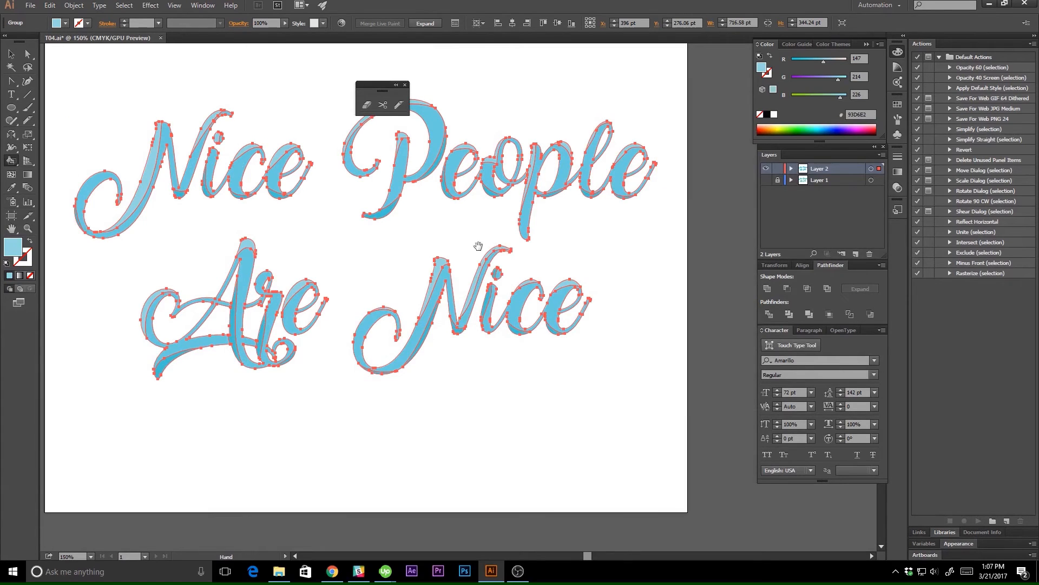
drag(473, 241, 501, 258)
key(v)
click(530, 250)
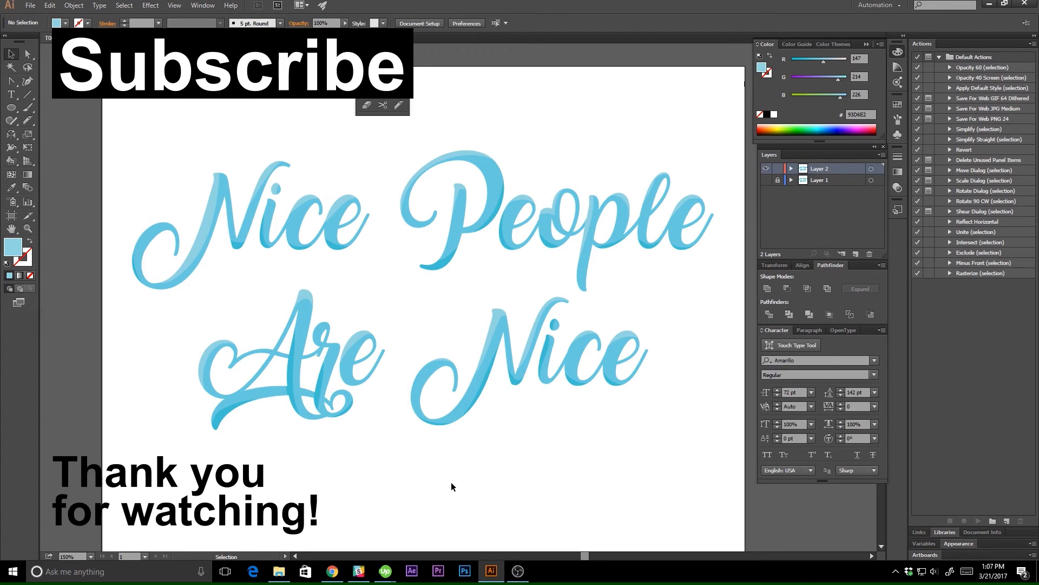
scroll(452, 486, down, 1)
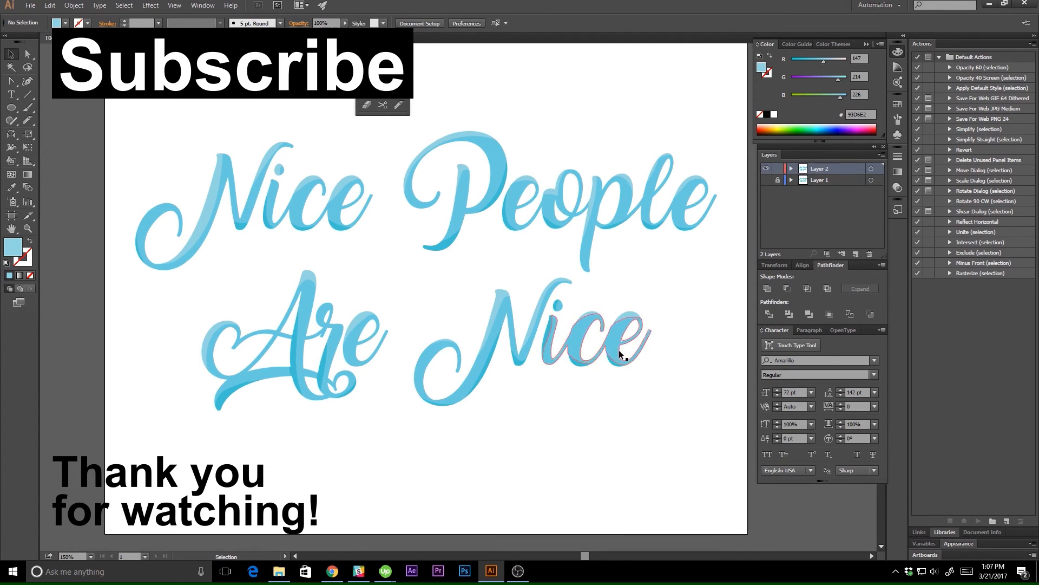